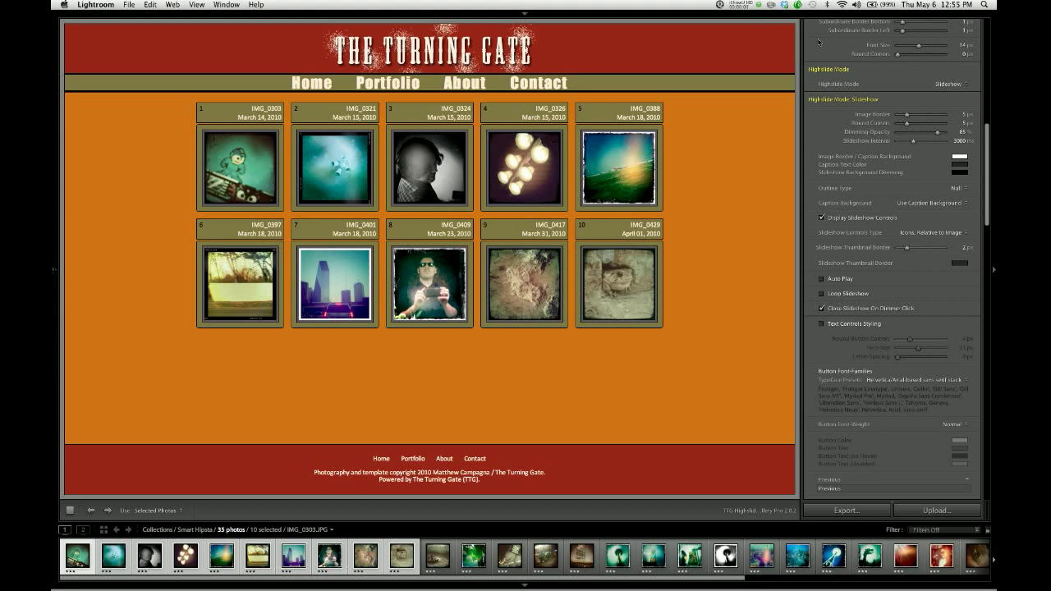
- Keep Highslide Mode on Slideshow and open IMG_0321 enlarged in the slideshow viewer
click(945, 84)
click(922, 83)
scroll(917, 83, down, 2)
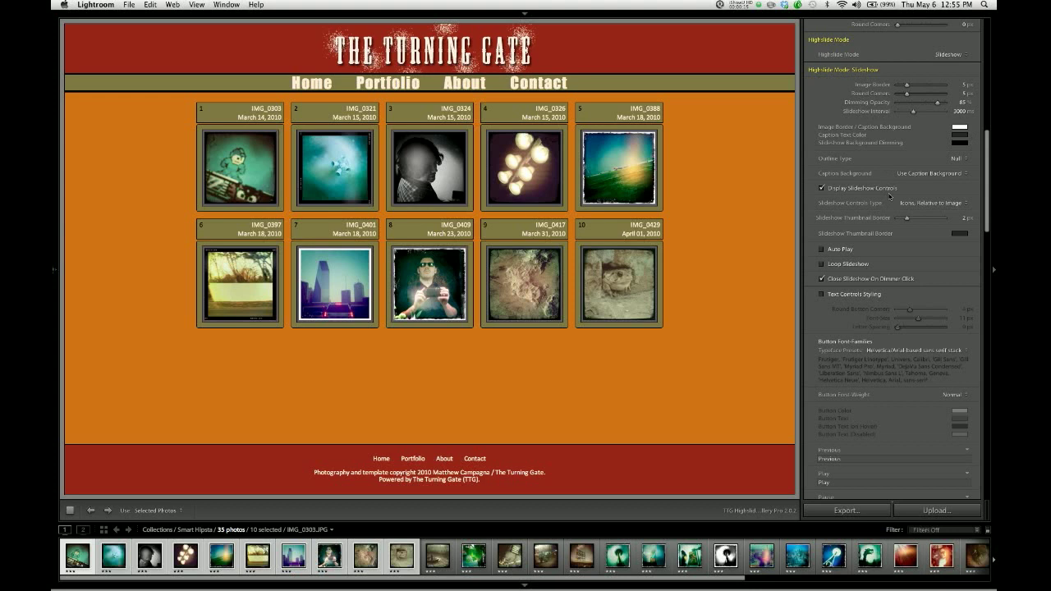
click(343, 174)
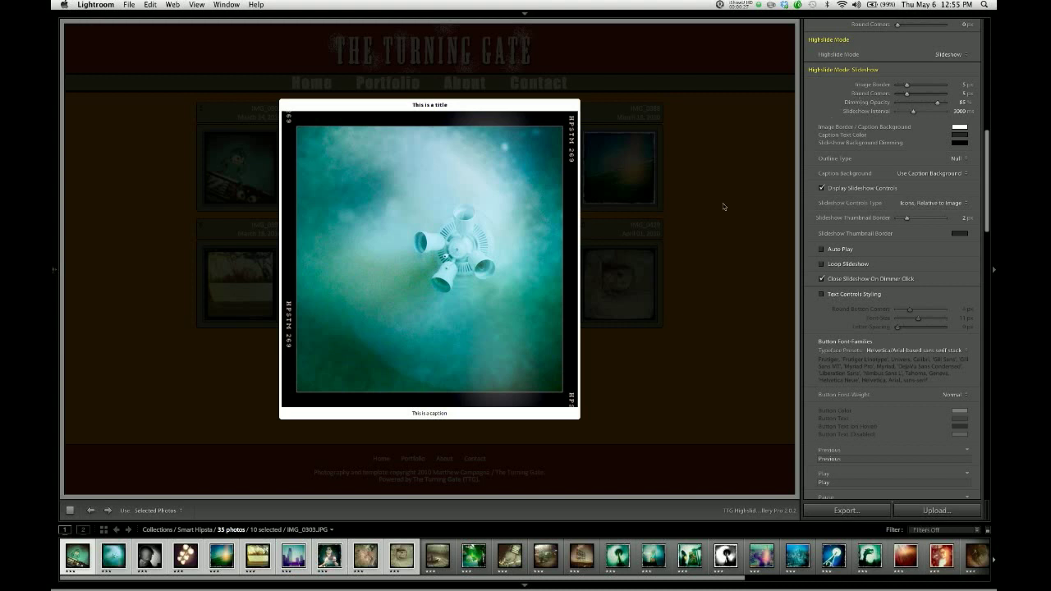
- Set Slideshow Controls Type to 'Icons, Relative to Viewport'
mouse_move(434, 353)
click(909, 203)
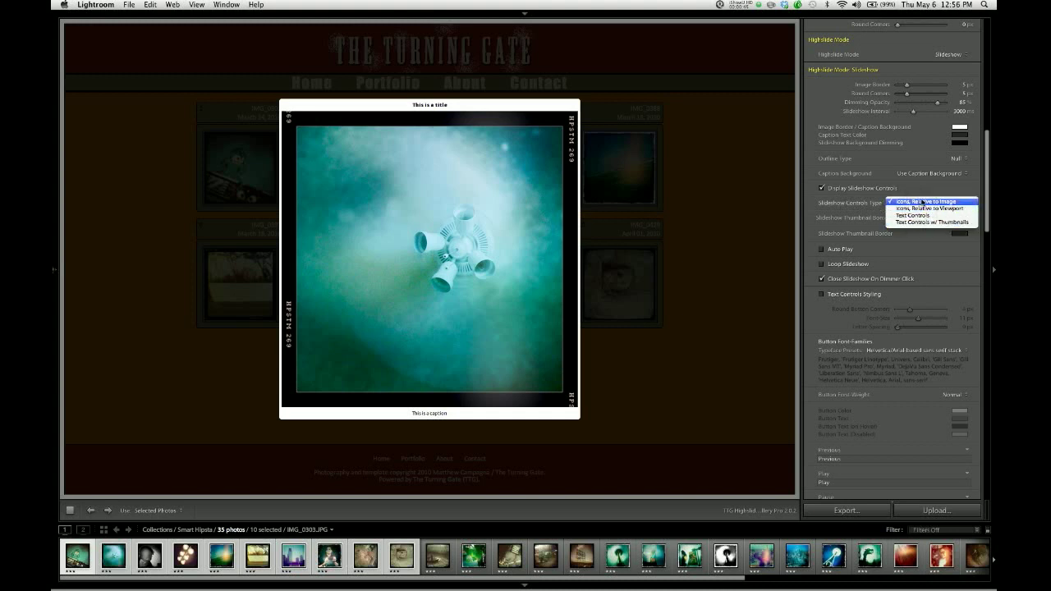
click(923, 203)
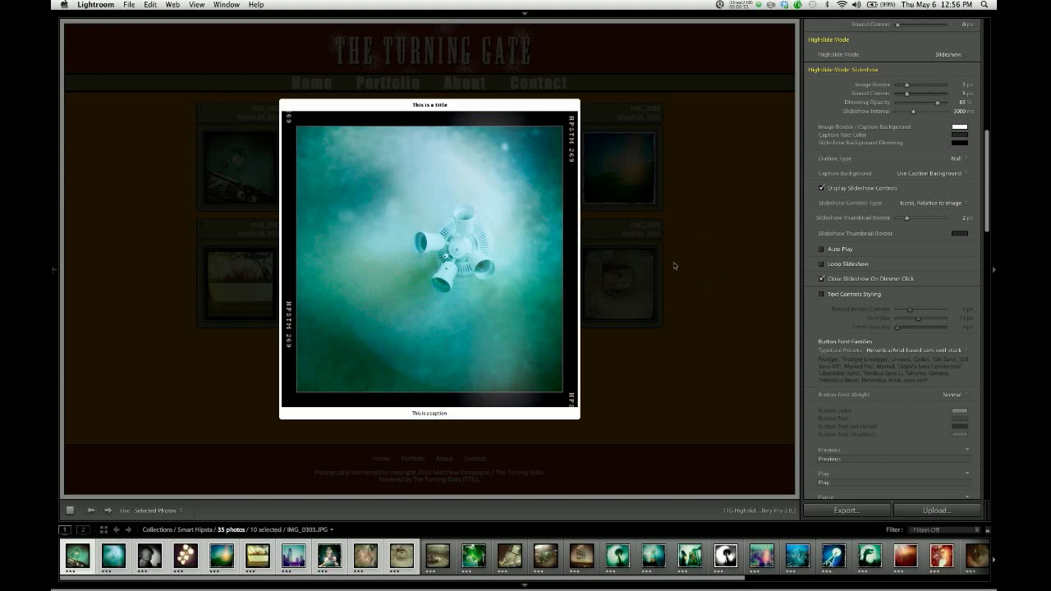
click(927, 202)
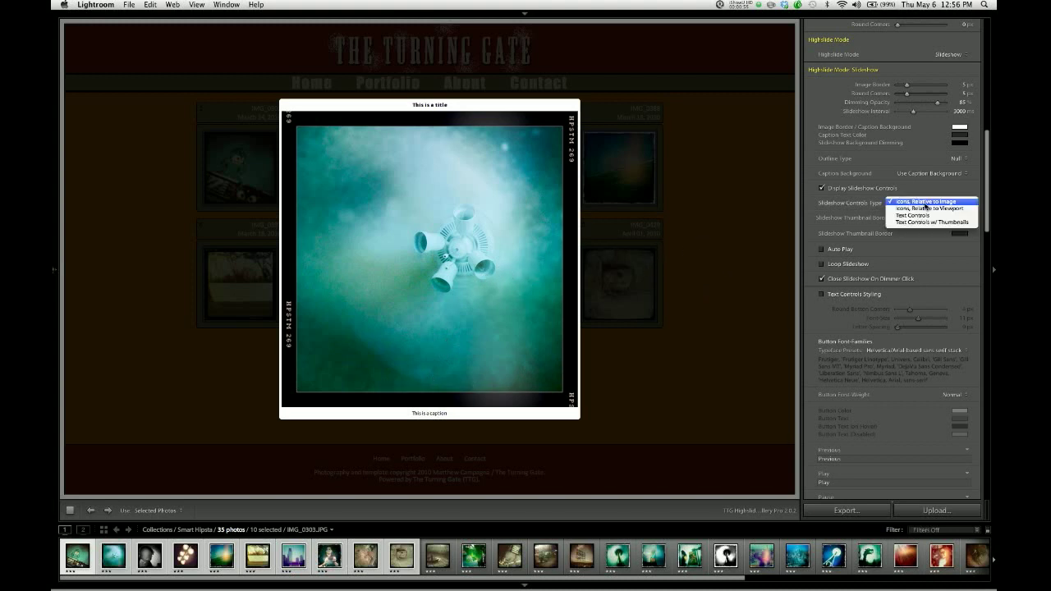
click(926, 208)
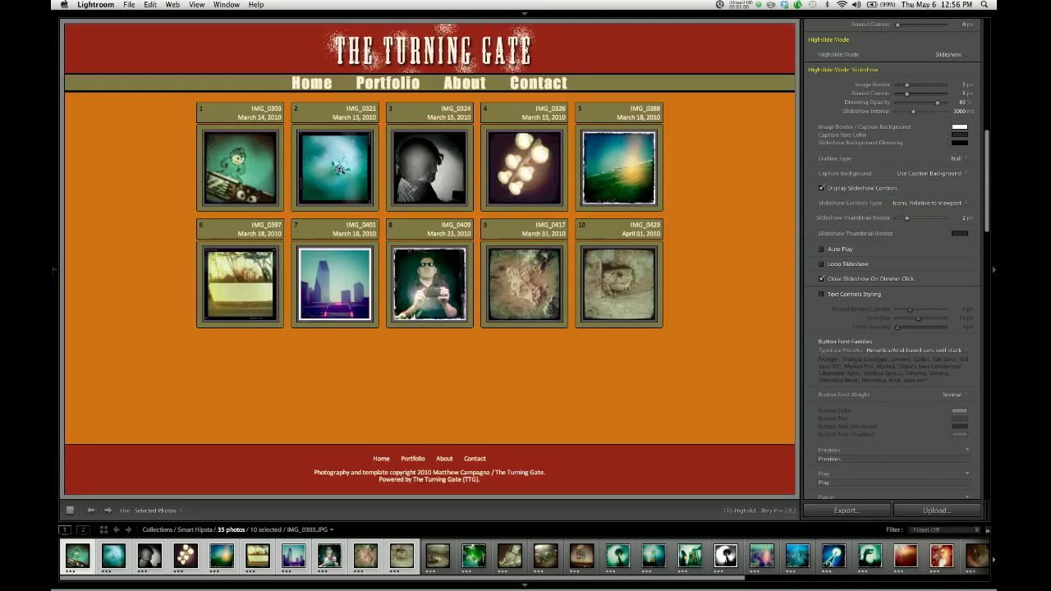
- Reopen the second photo and advance the viewer twice to the lamp photo
click(339, 168)
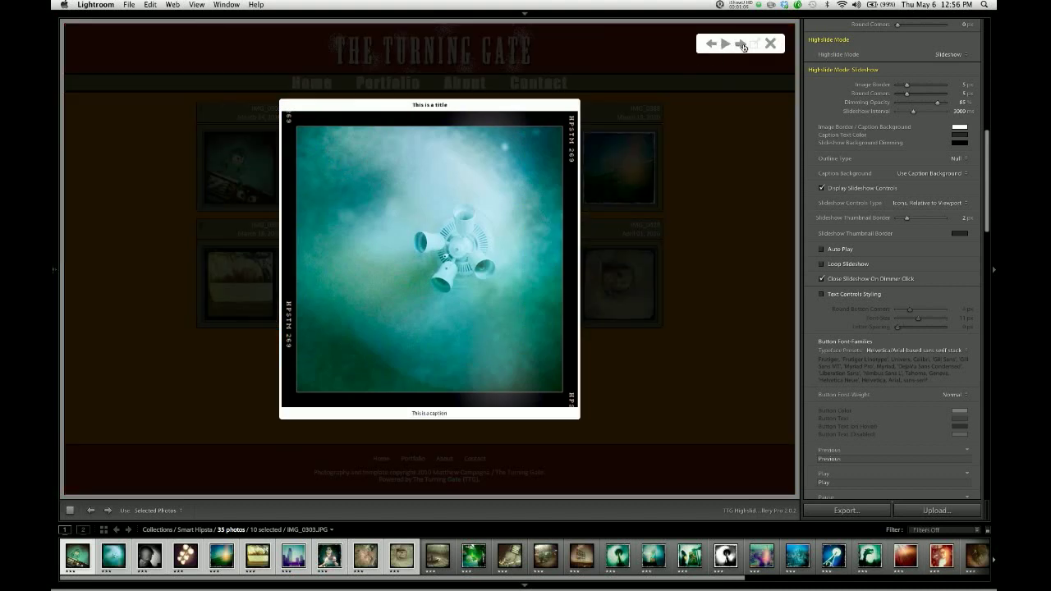
click(740, 43)
click(741, 44)
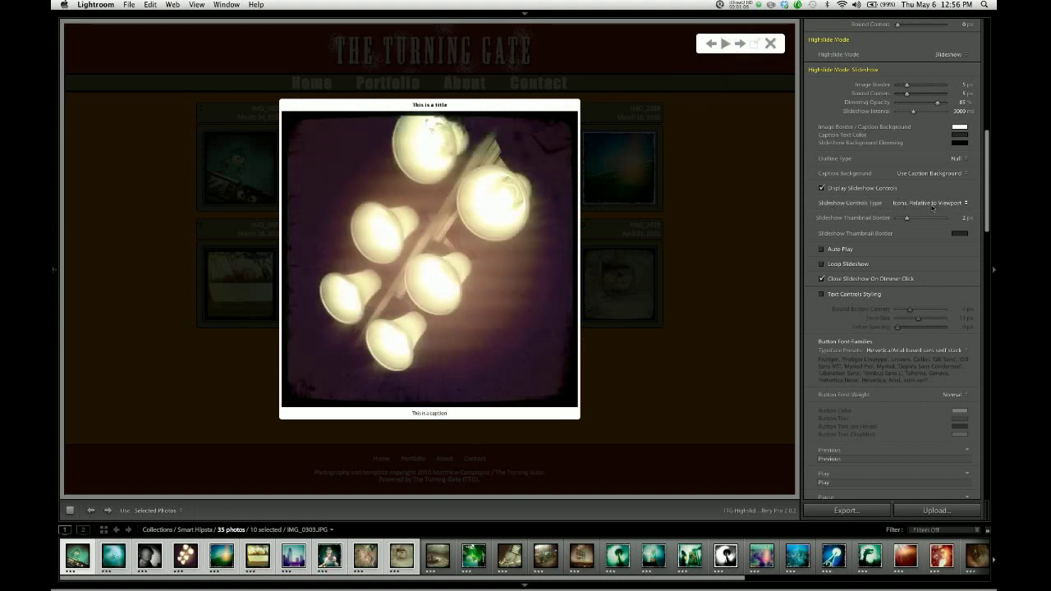
- Switch slideshow controls to Text Controls and preview them on the second photo
click(924, 203)
click(911, 209)
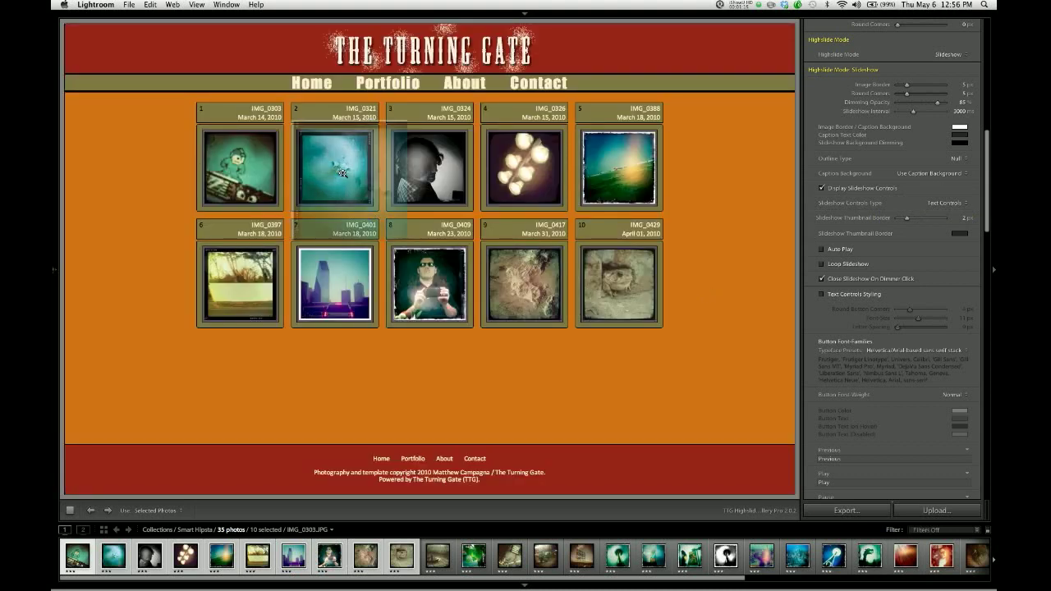
click(343, 172)
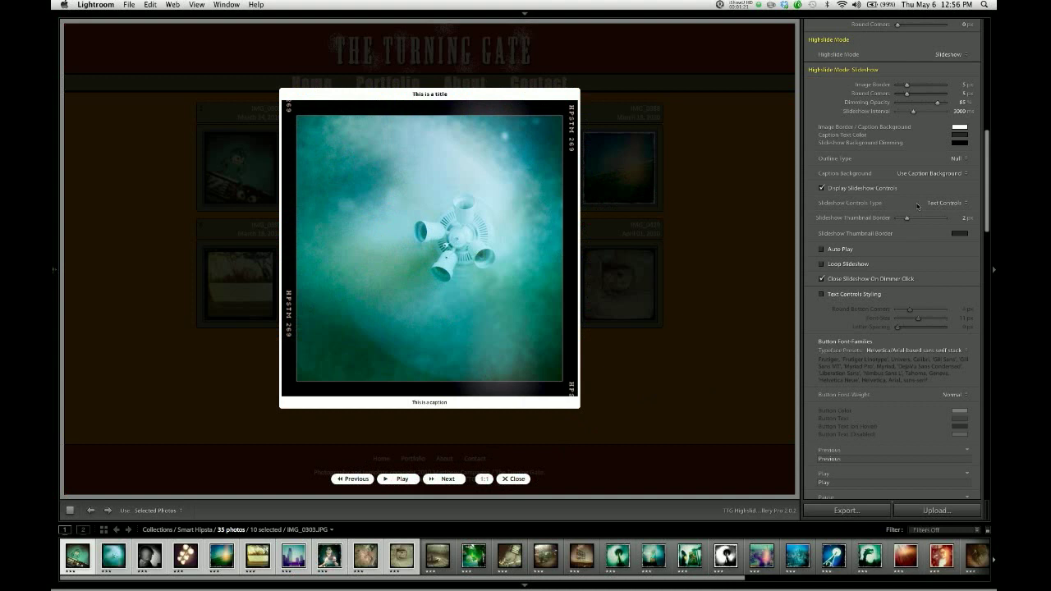
drag(989, 172, 991, 214)
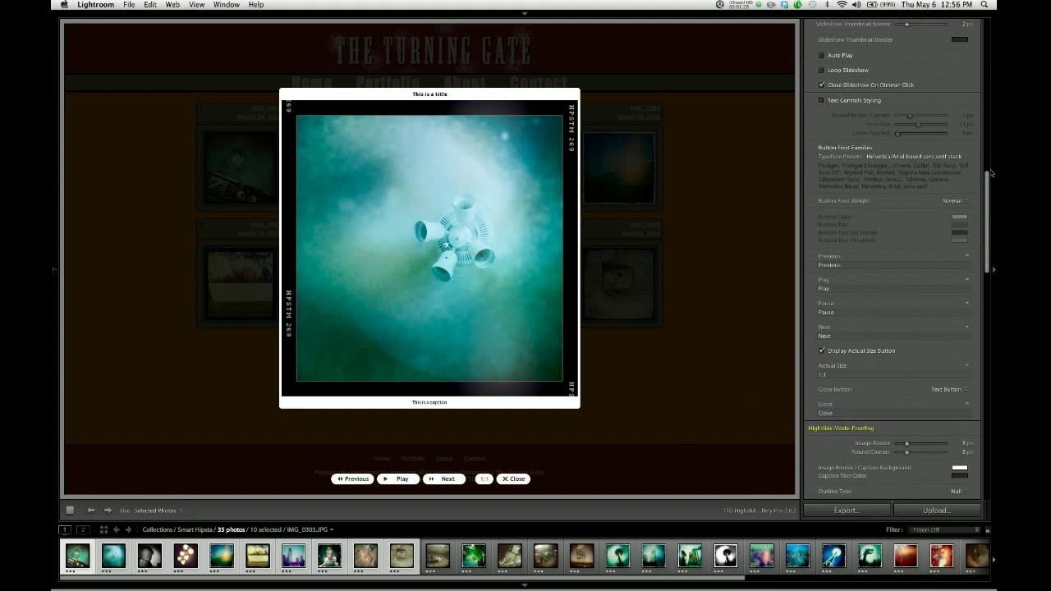
drag(989, 192, 977, 142)
scroll(934, 173, down, 5)
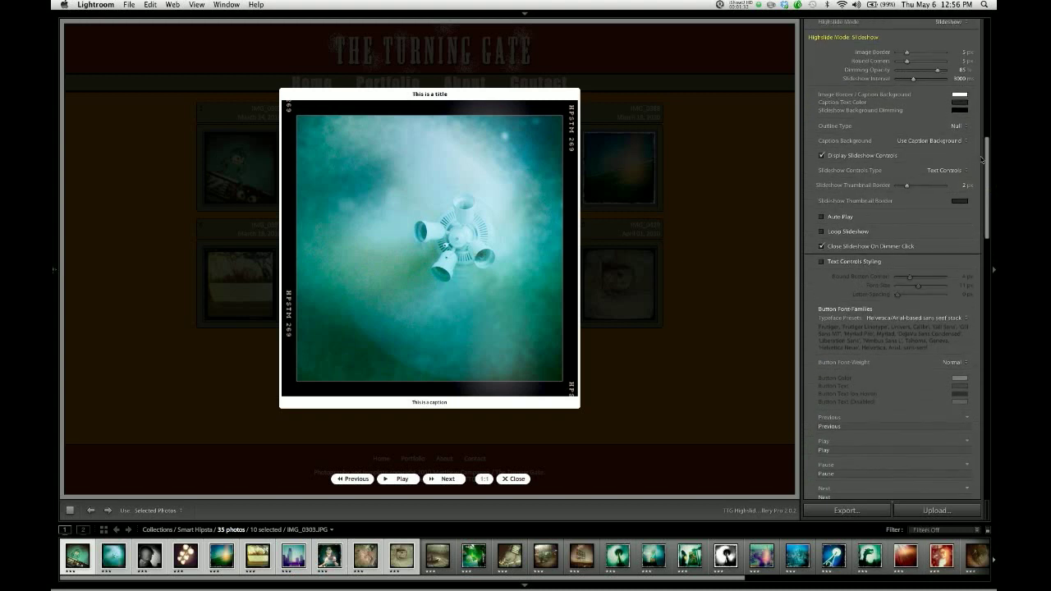
- Switch to 'Text Controls w/ Thumbnails', browse skyline, toad and airplane via the strip, then close
click(935, 173)
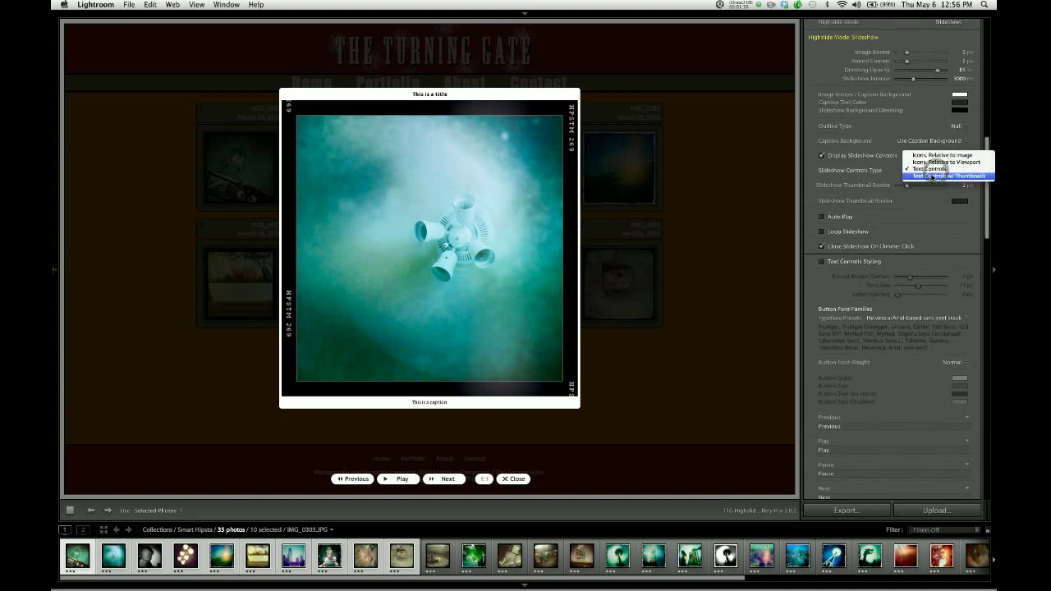
click(933, 163)
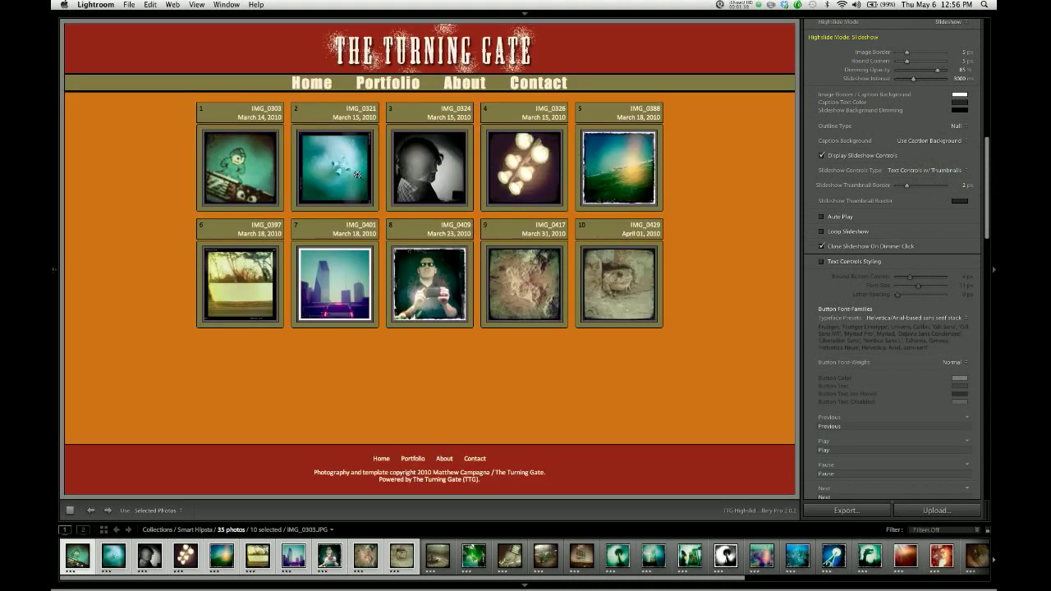
click(357, 173)
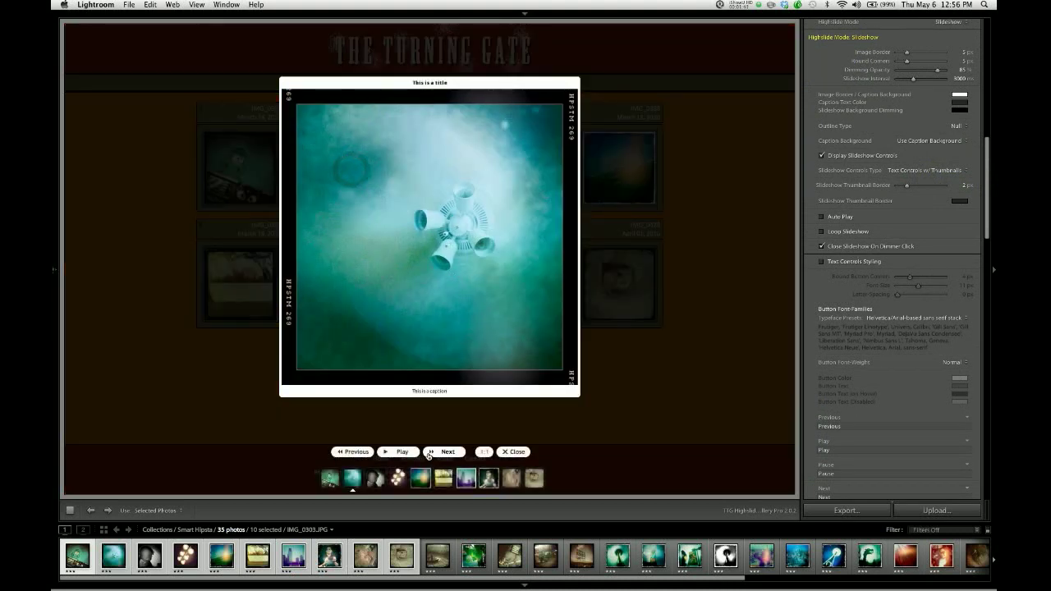
click(466, 479)
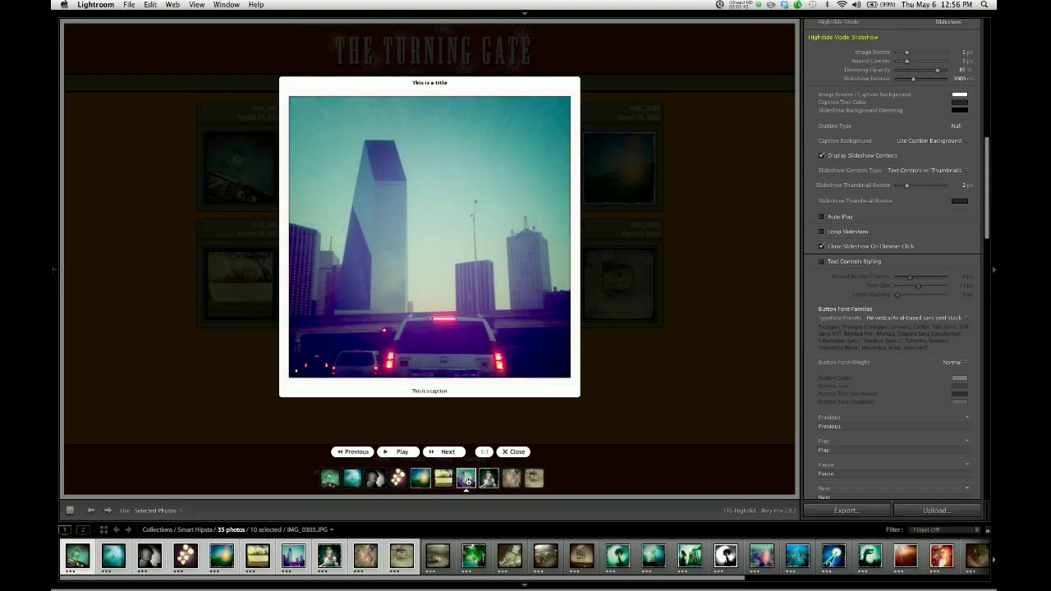
click(535, 480)
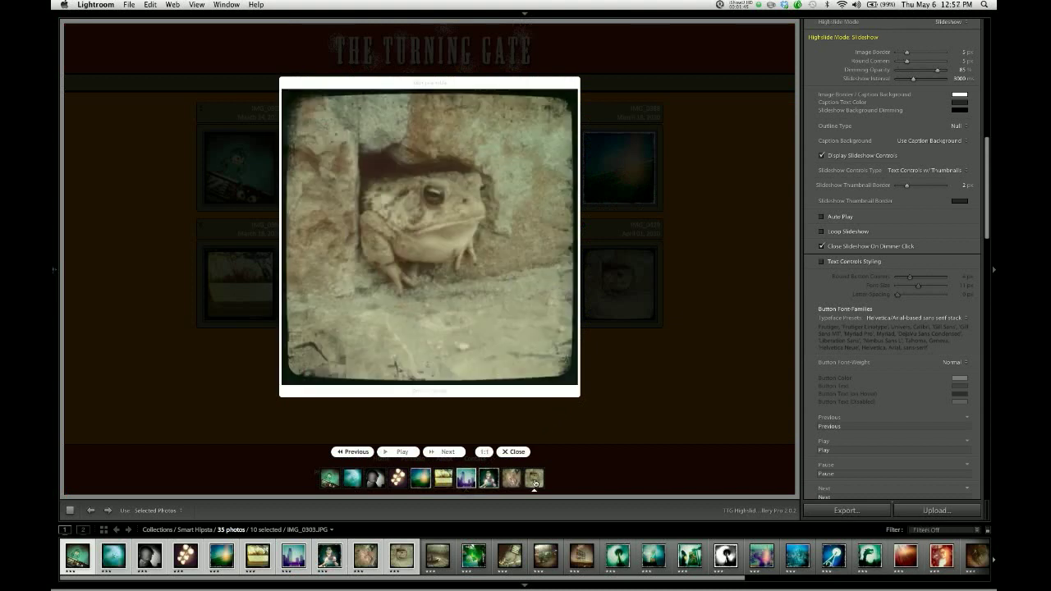
click(421, 477)
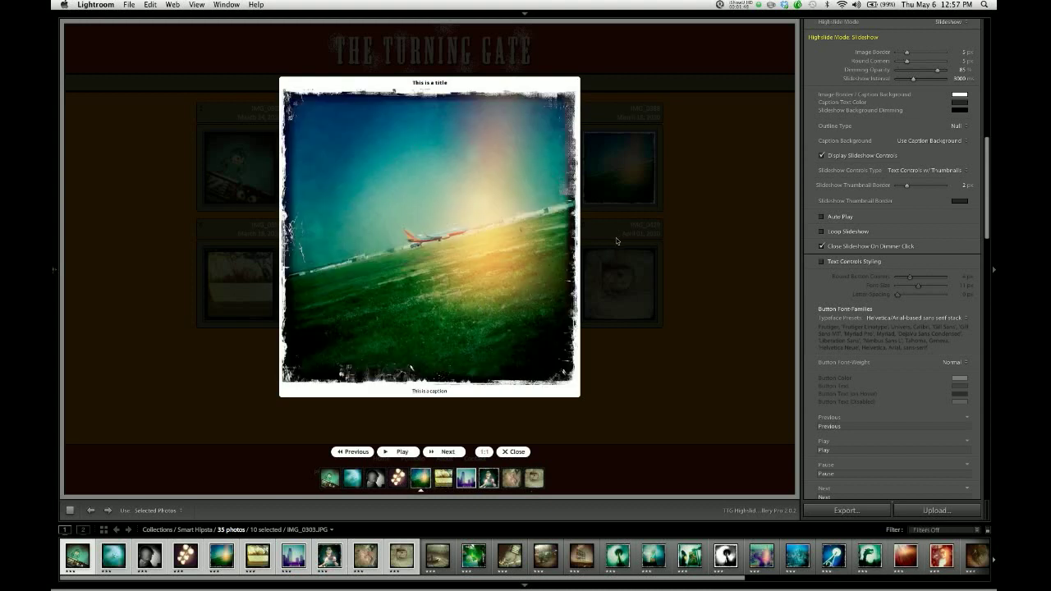
click(469, 232)
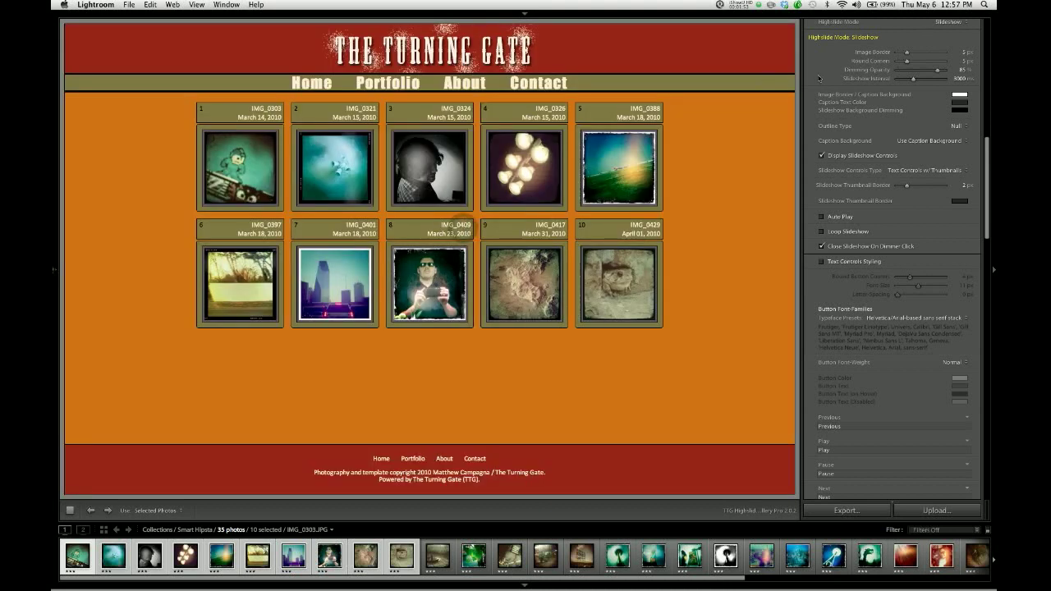
- Try a 25 px Image Border, then narrow it to about 2 px and recheck IMG_0321
scroll(884, 78, up, 1)
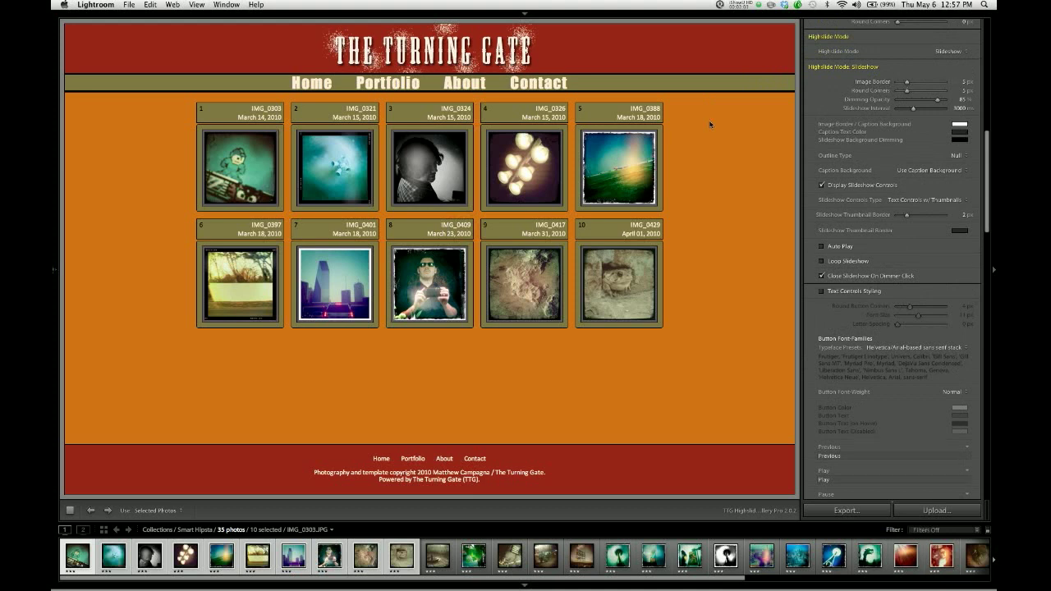
click(337, 166)
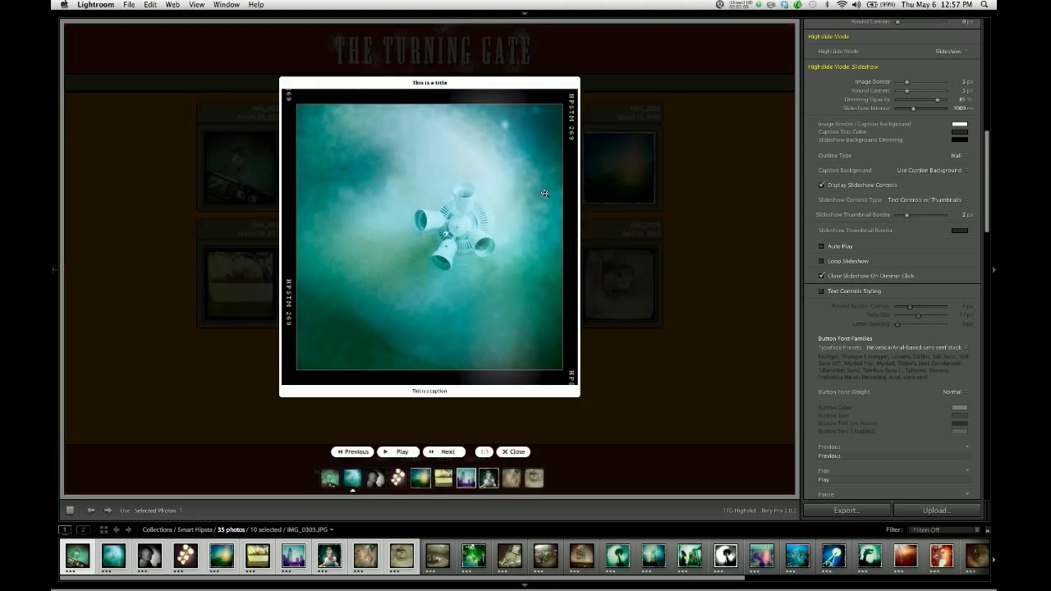
drag(907, 81, 944, 81)
click(612, 161)
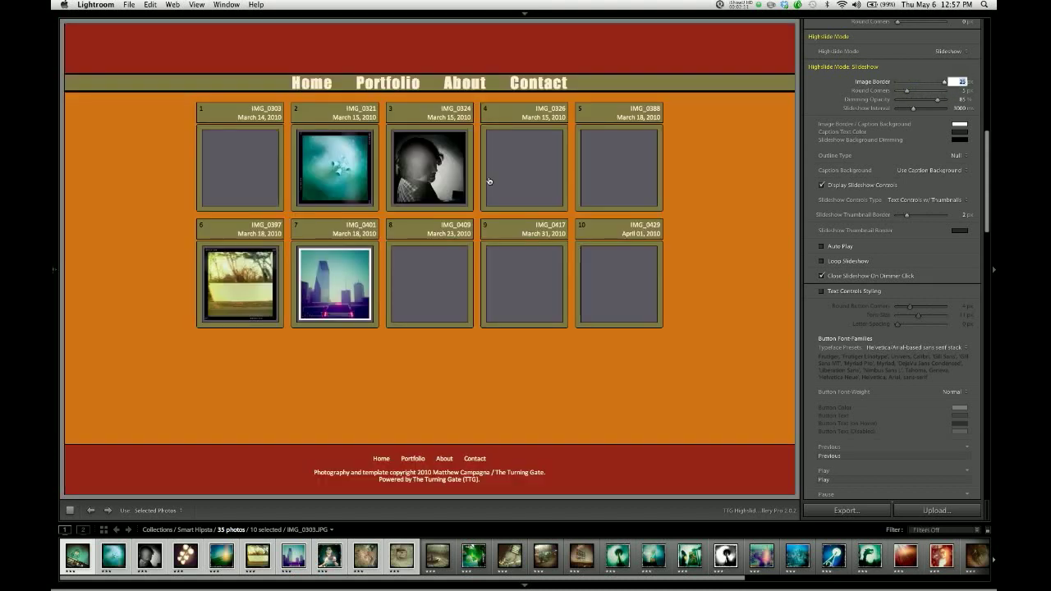
click(349, 163)
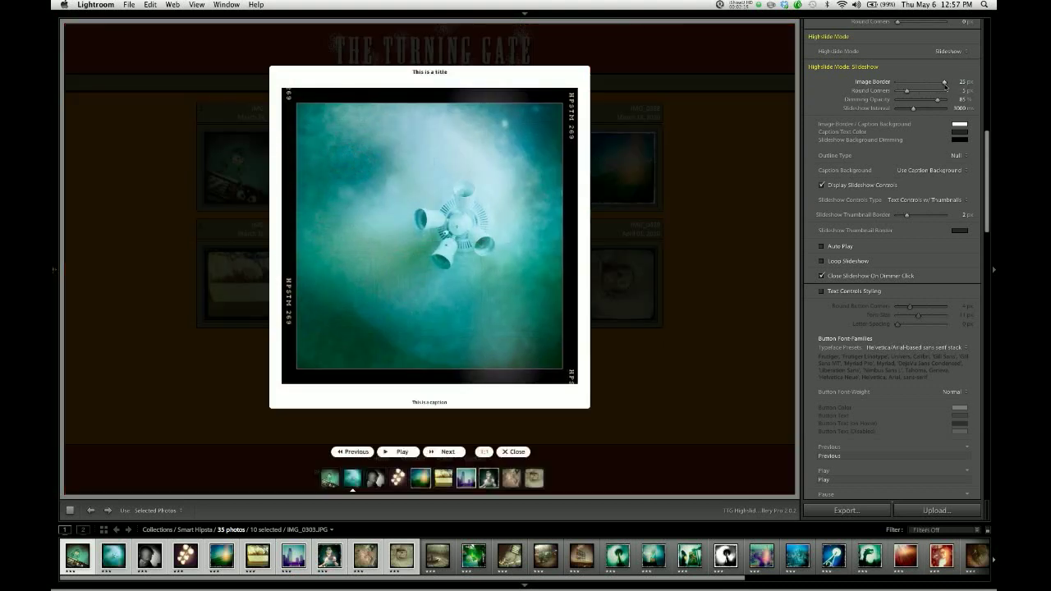
drag(943, 83, 892, 83)
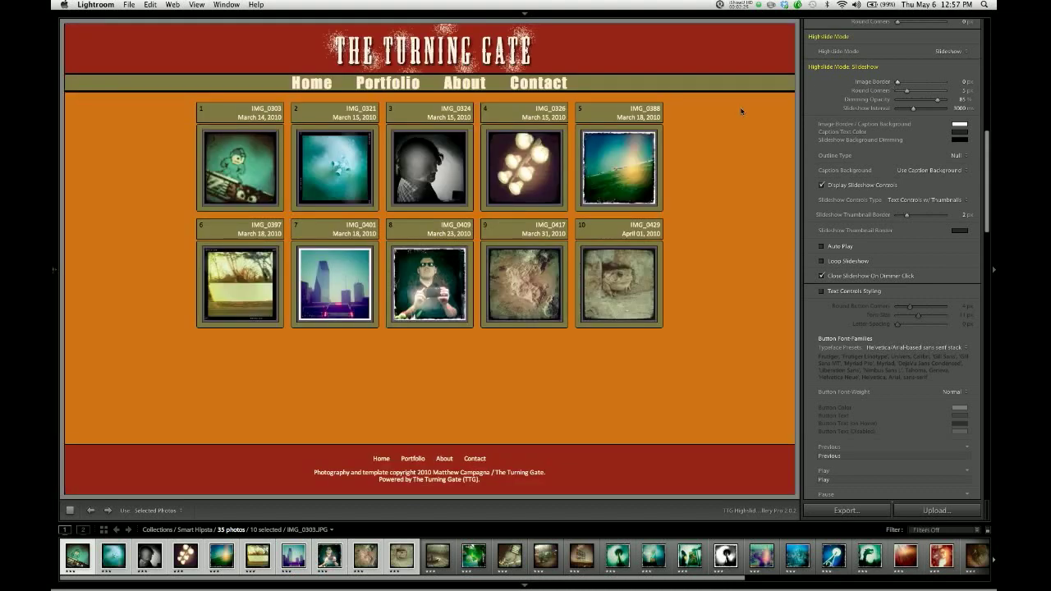
click(337, 174)
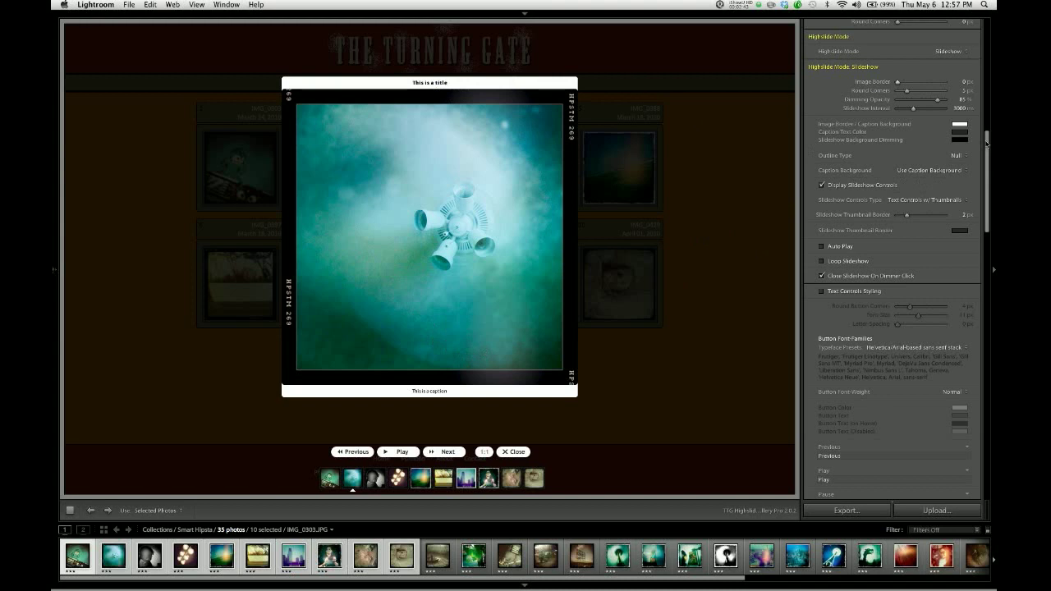
- Preview the viewer with the heading hidden, then leave Display Heading and Display Caption on
drag(986, 143, 978, 237)
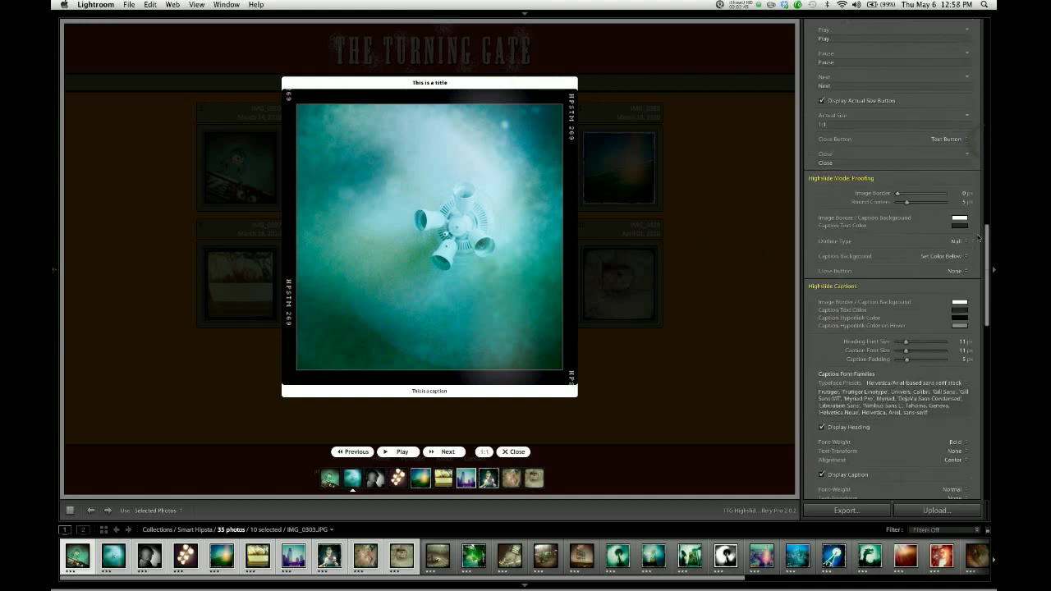
scroll(904, 181, down, 5)
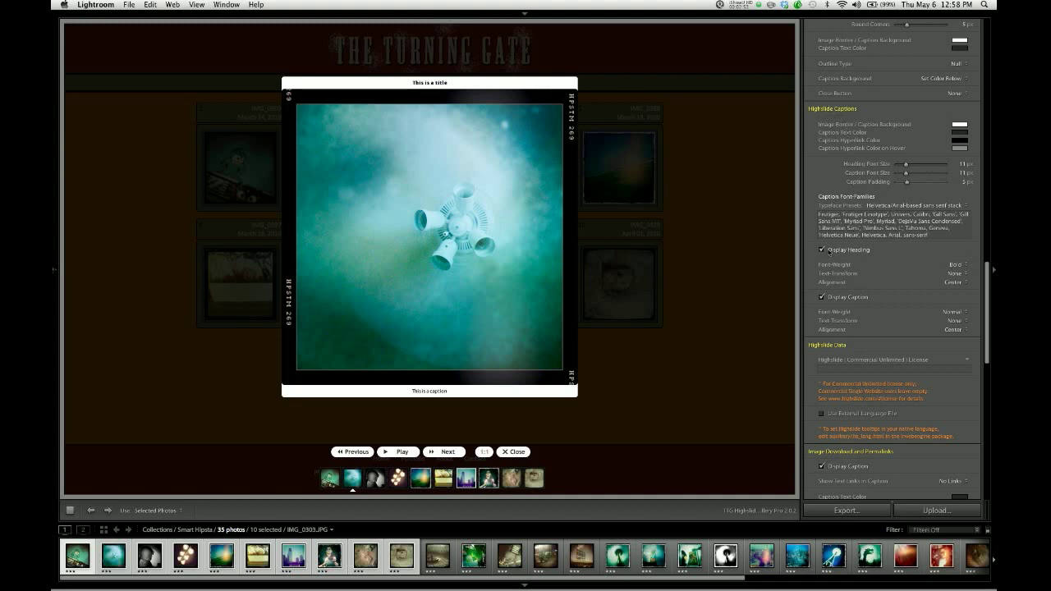
click(822, 250)
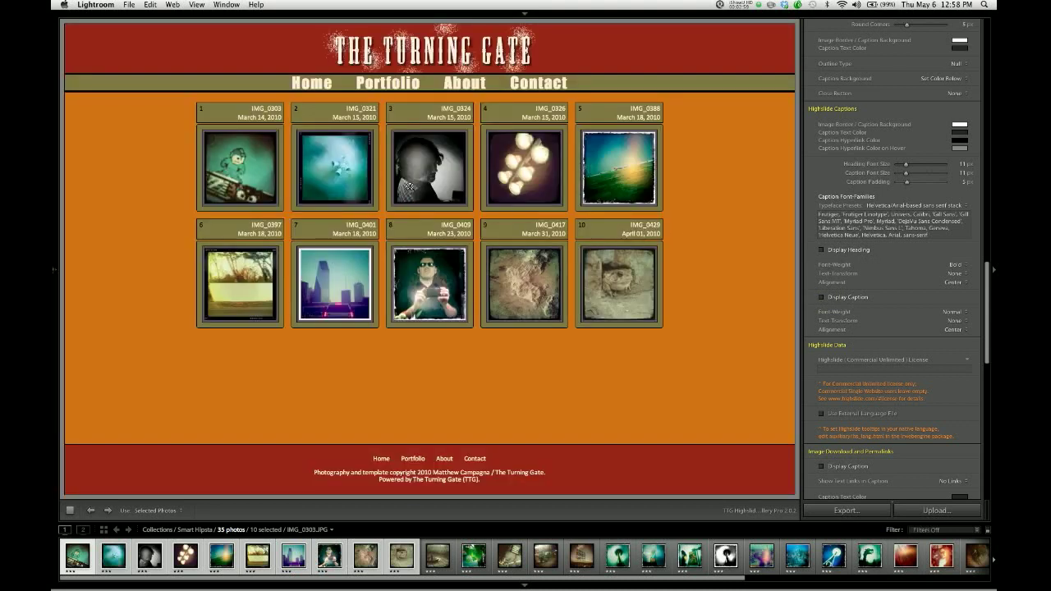
click(346, 169)
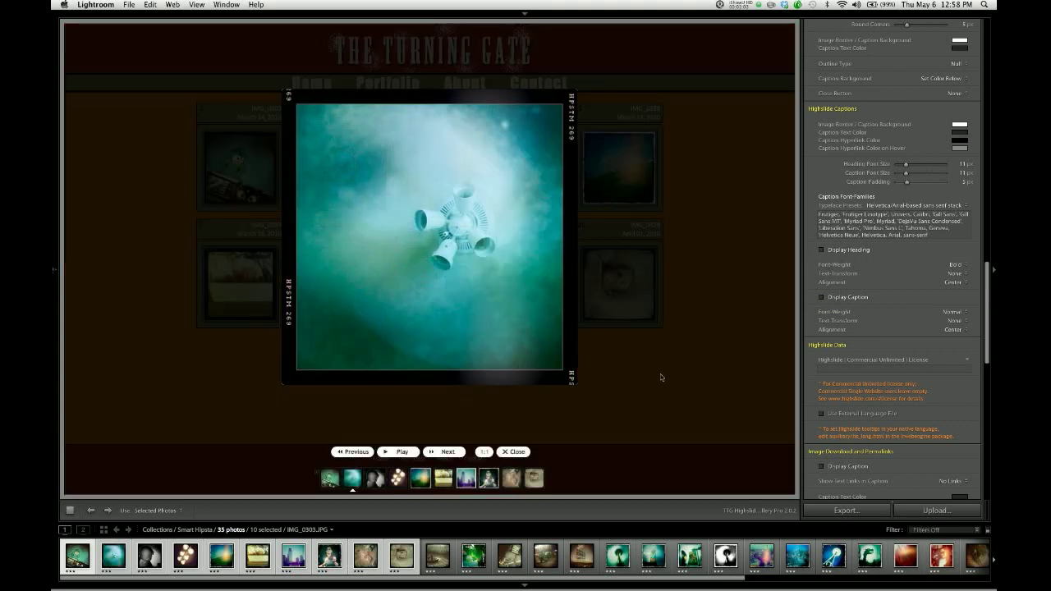
click(478, 243)
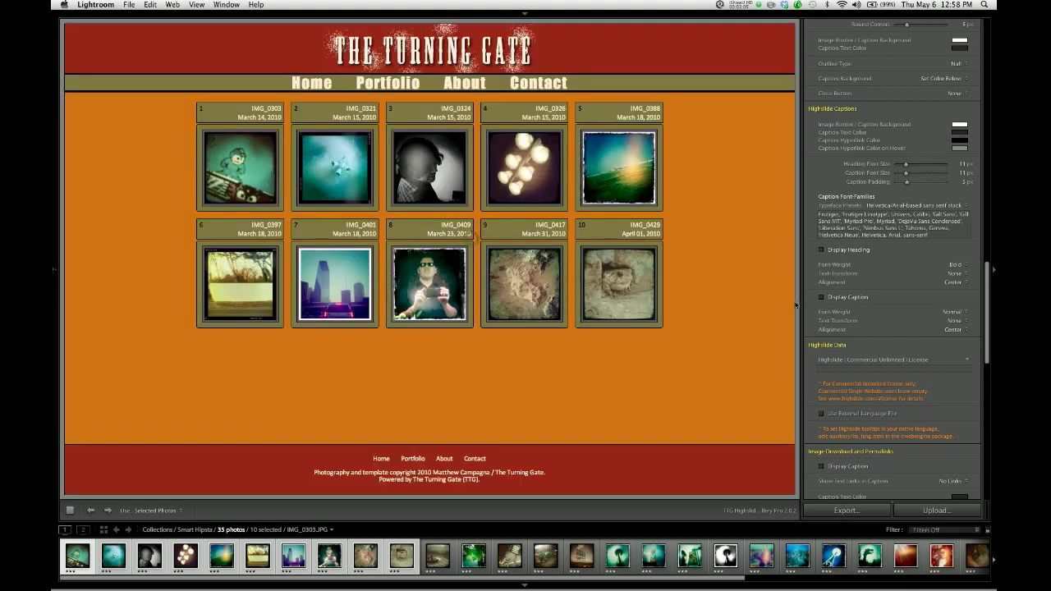
click(821, 297)
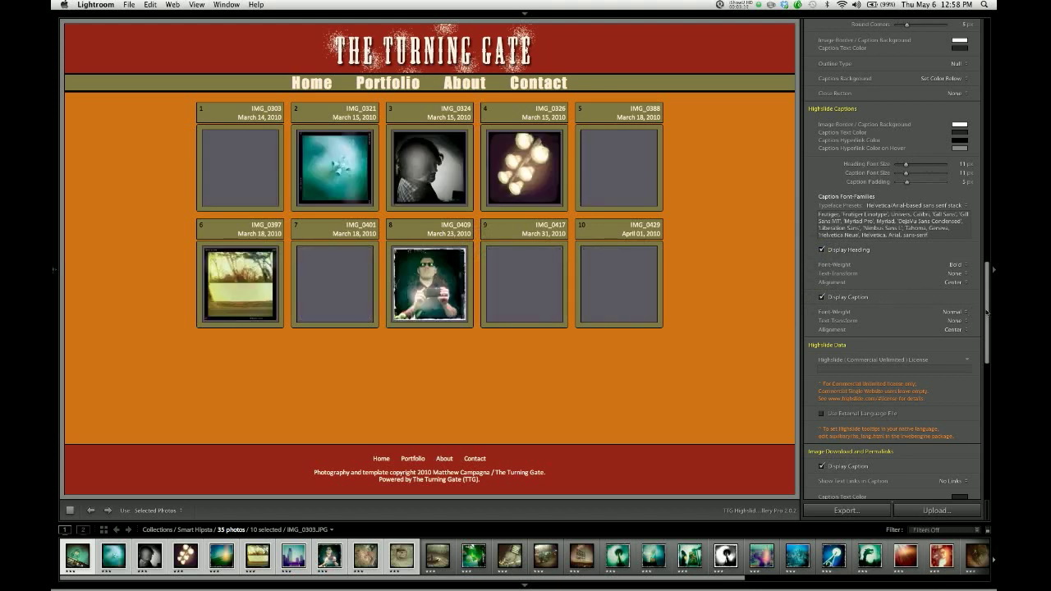
- Set Caption Background to Transparent and check the result on the second photo
scroll(967, 217, up, 10)
scroll(966, 218, up, 5)
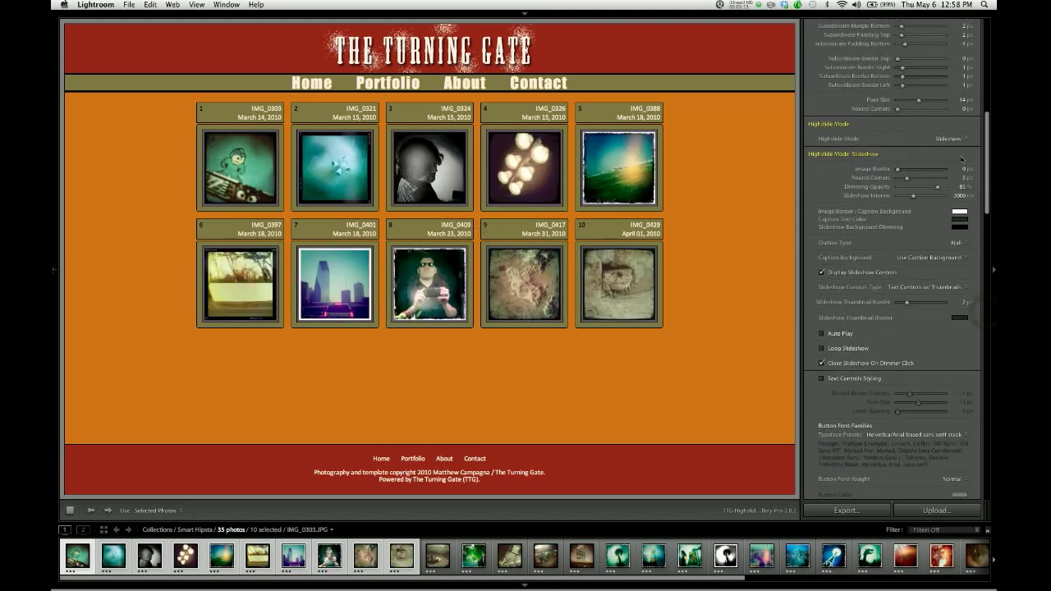
scroll(966, 187, down, 1)
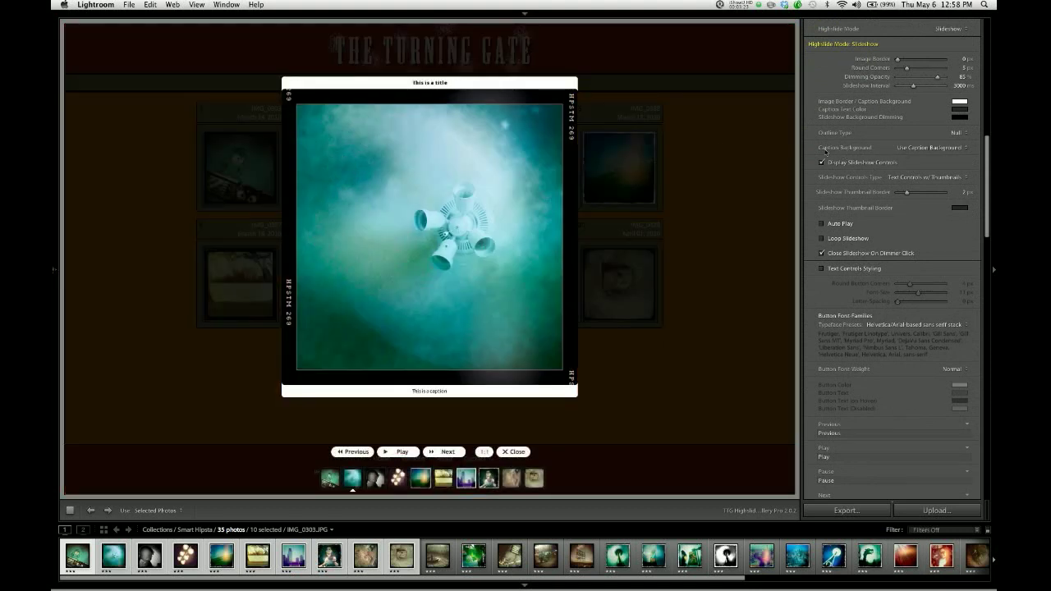
click(919, 149)
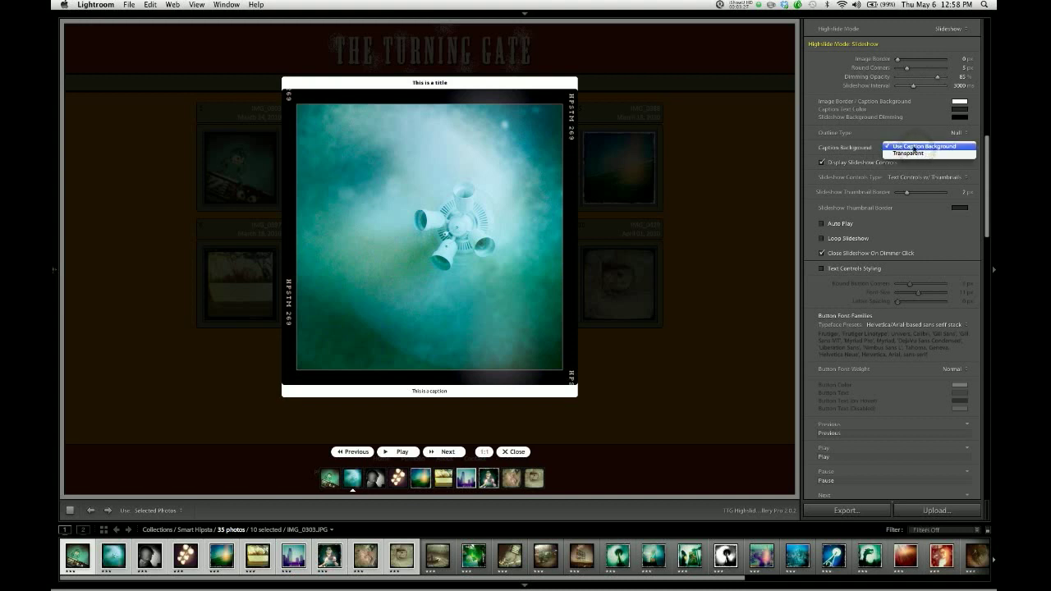
click(907, 146)
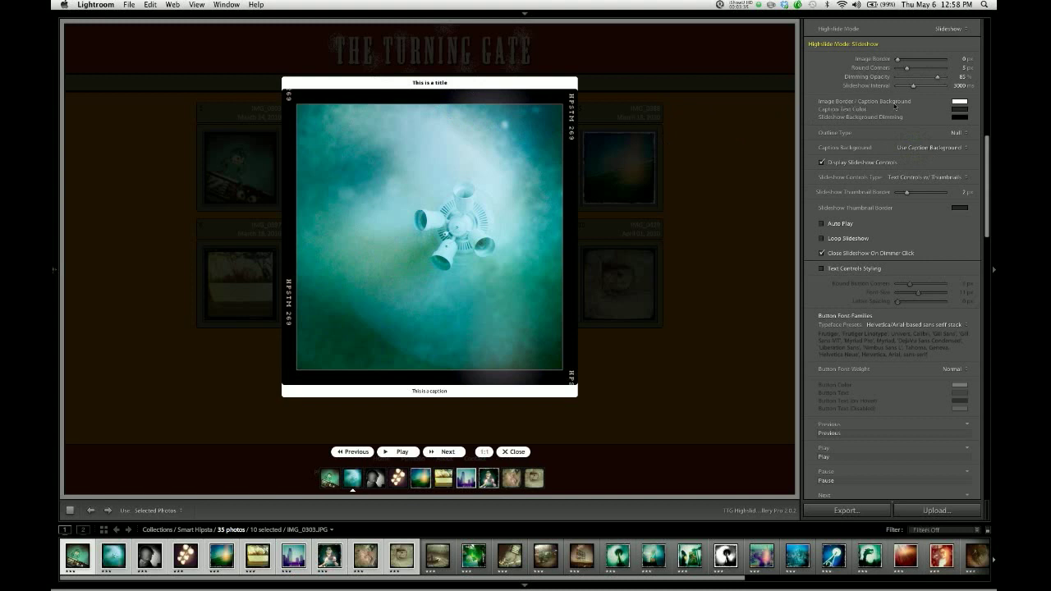
click(961, 102)
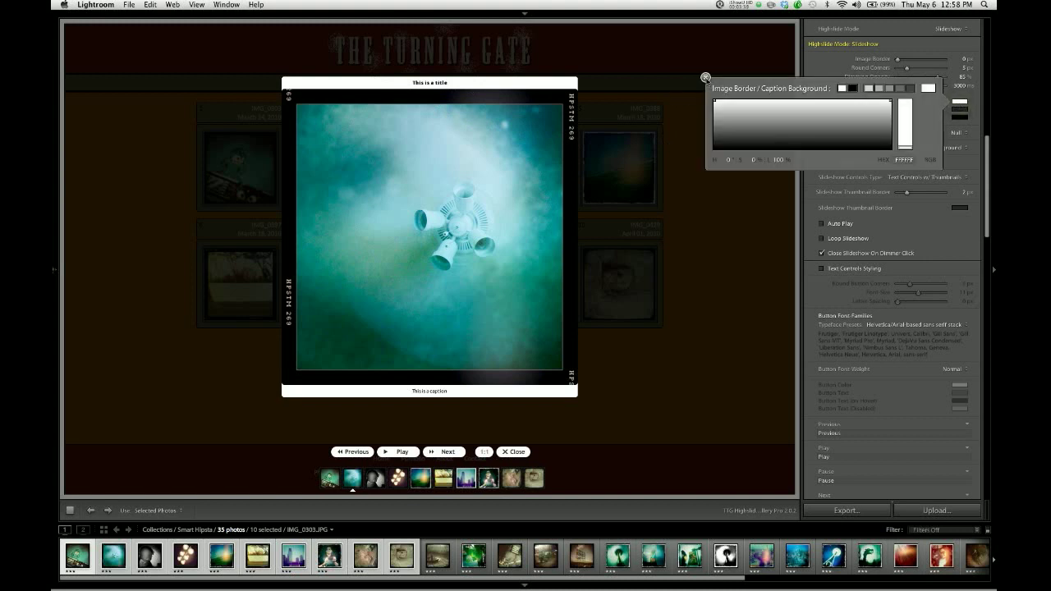
click(705, 77)
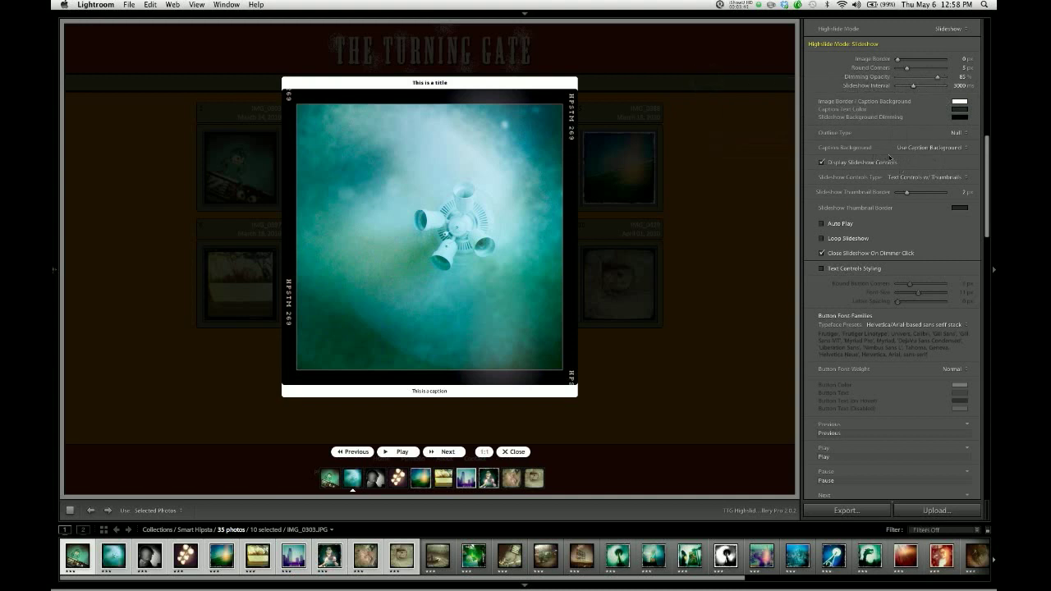
click(923, 153)
click(922, 156)
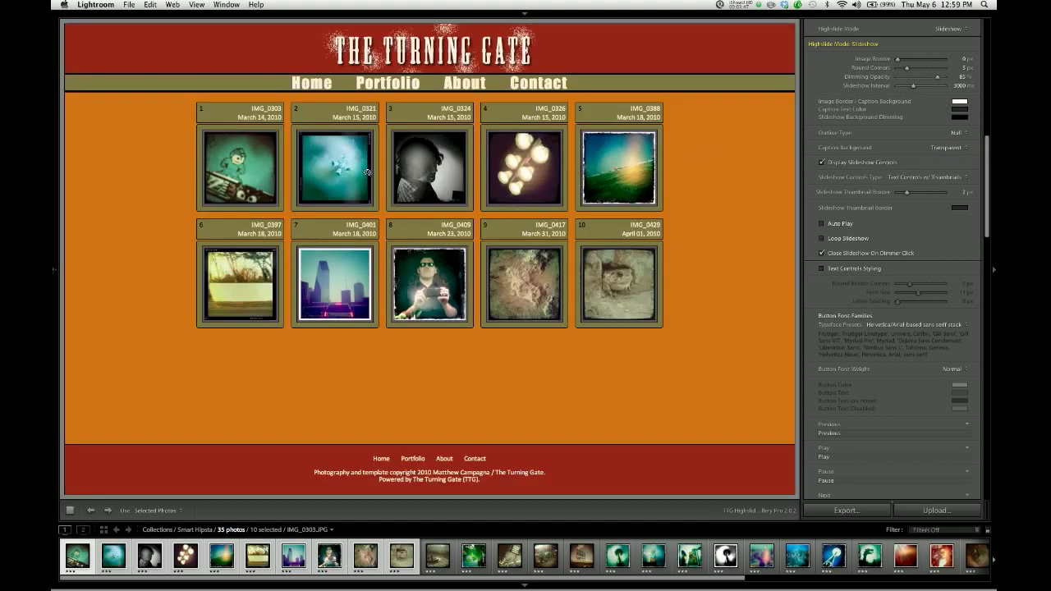
click(337, 169)
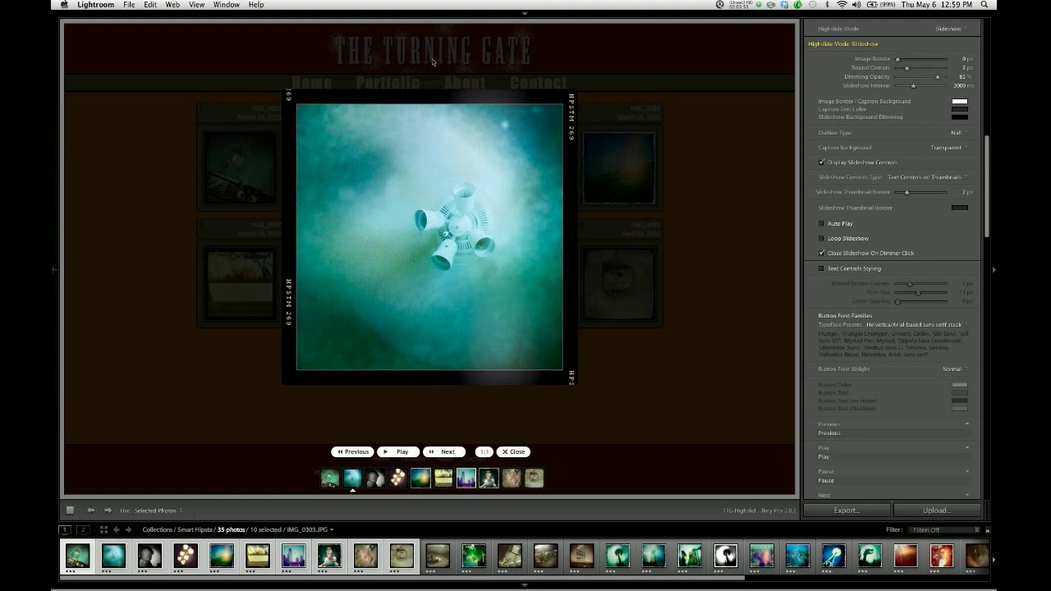
- Set the Caption Text Color to hex fcccd5
click(442, 215)
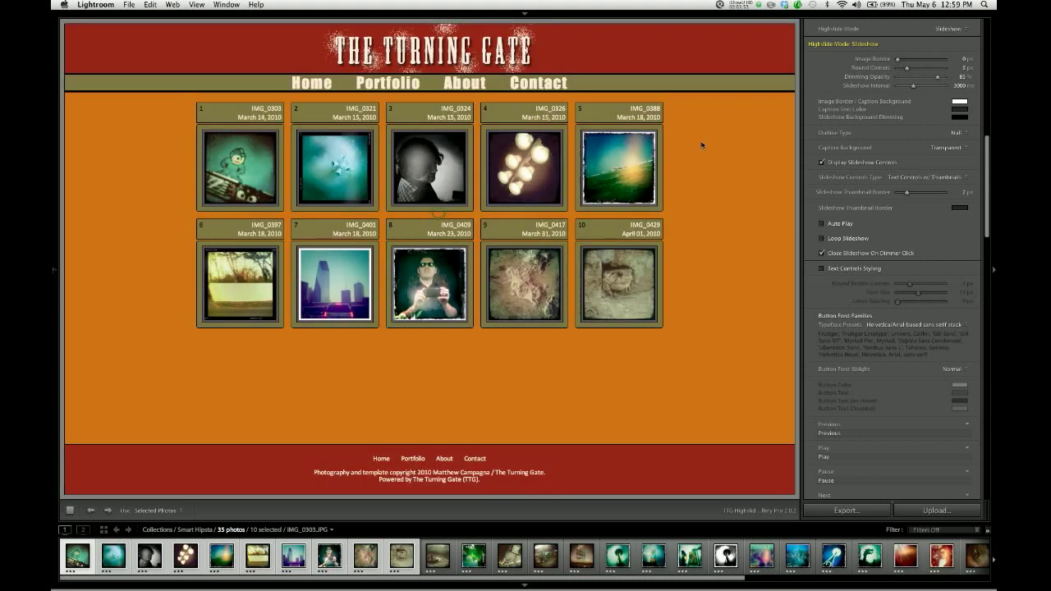
click(959, 110)
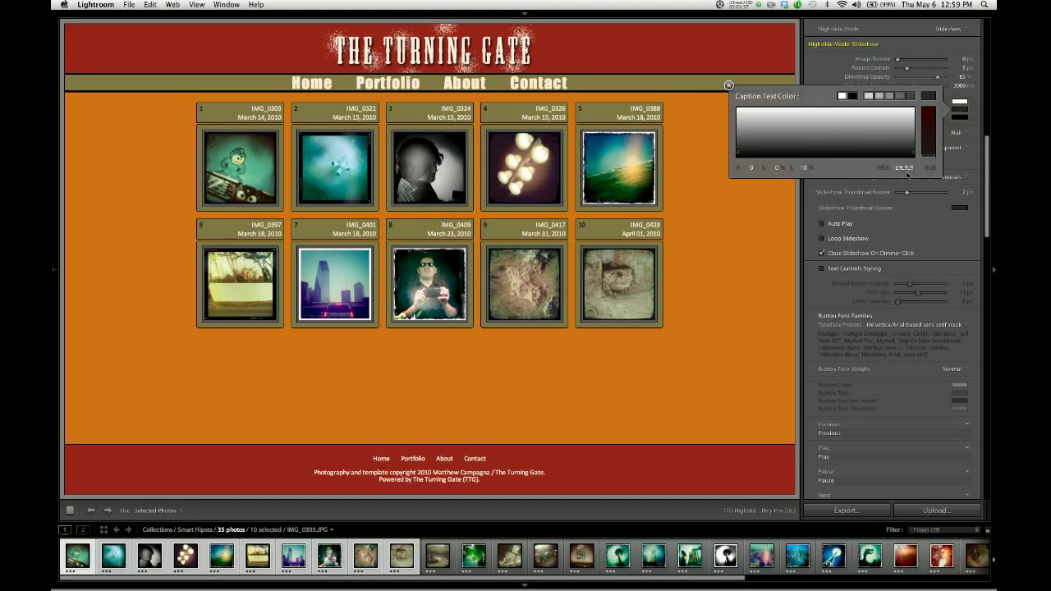
click(904, 168)
text(fcccd5)
key(Return)
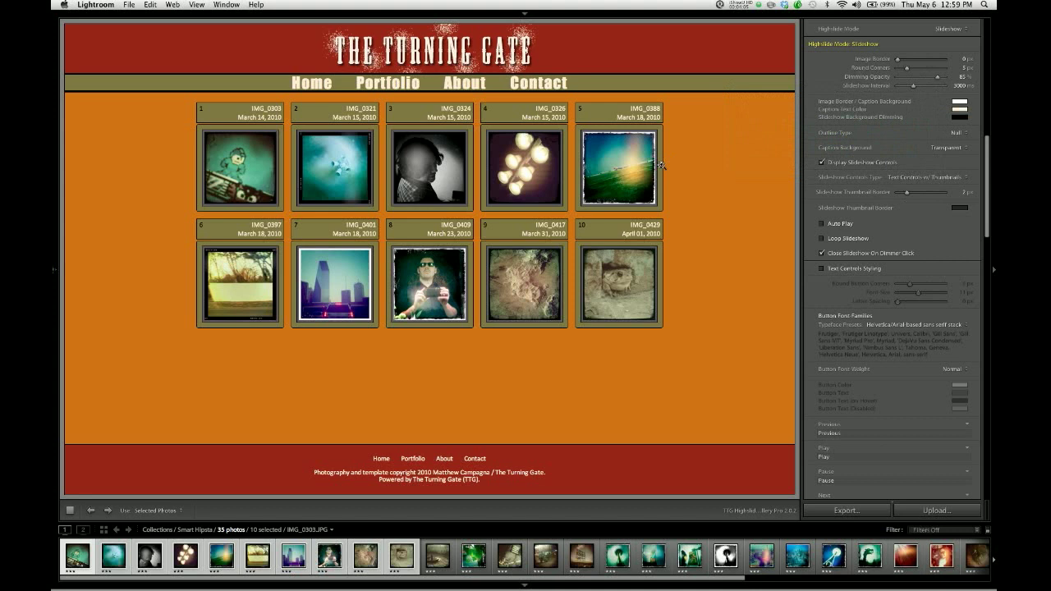
- Preview the new pink caption colour on the second photo
click(345, 174)
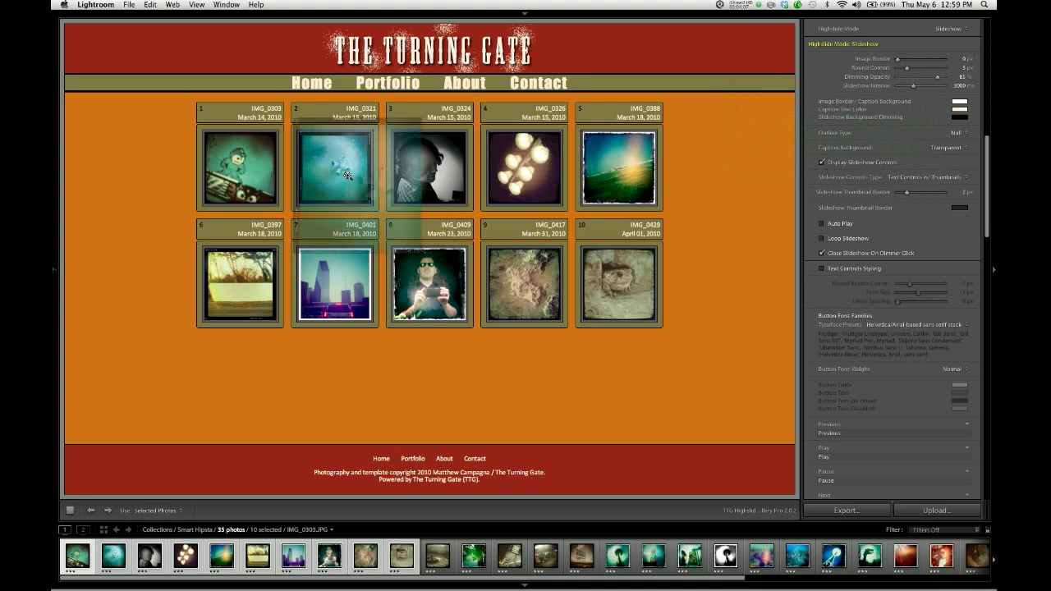
click(711, 221)
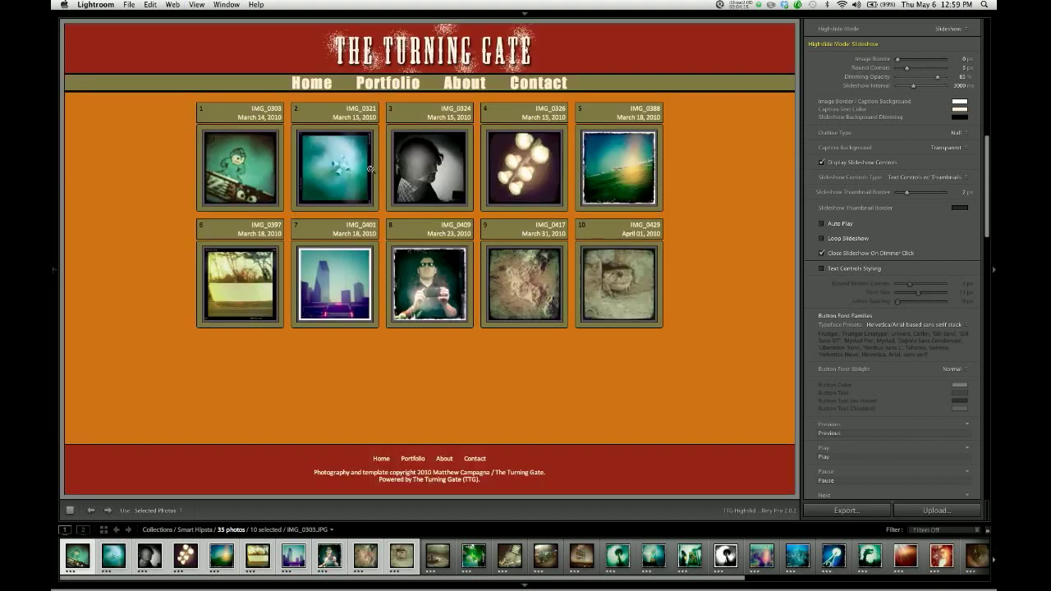
click(335, 169)
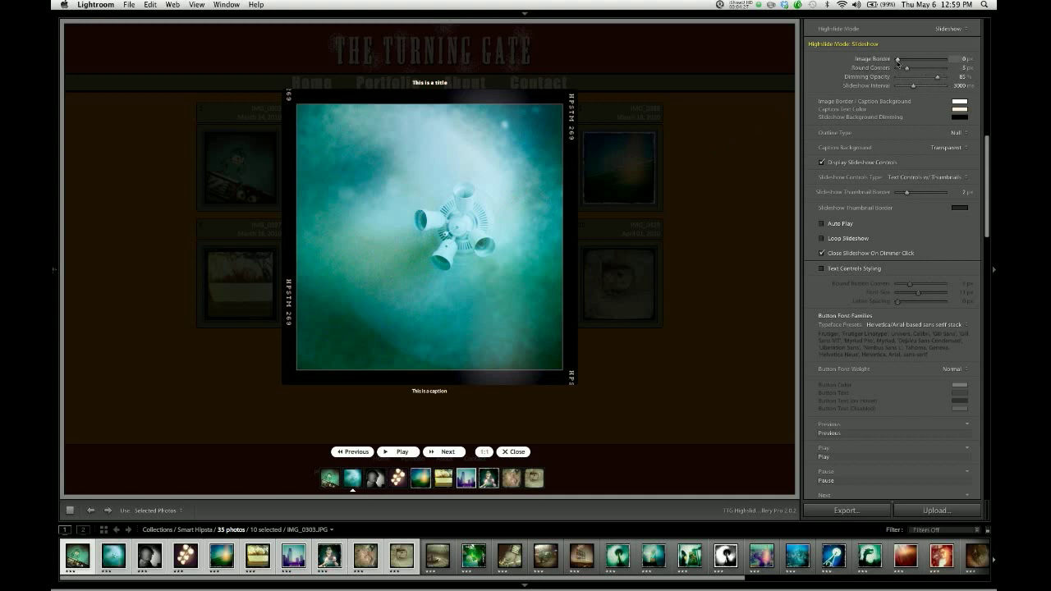
- Add a white Image Border and set Round Corners to 0 px, previewing on the second photo
drag(898, 61, 916, 65)
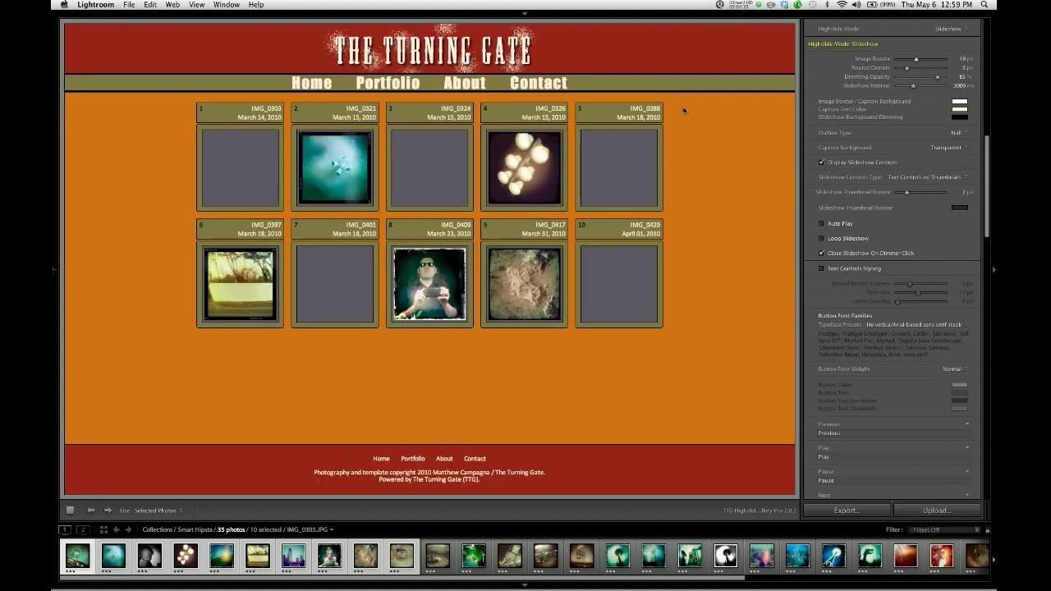
click(347, 168)
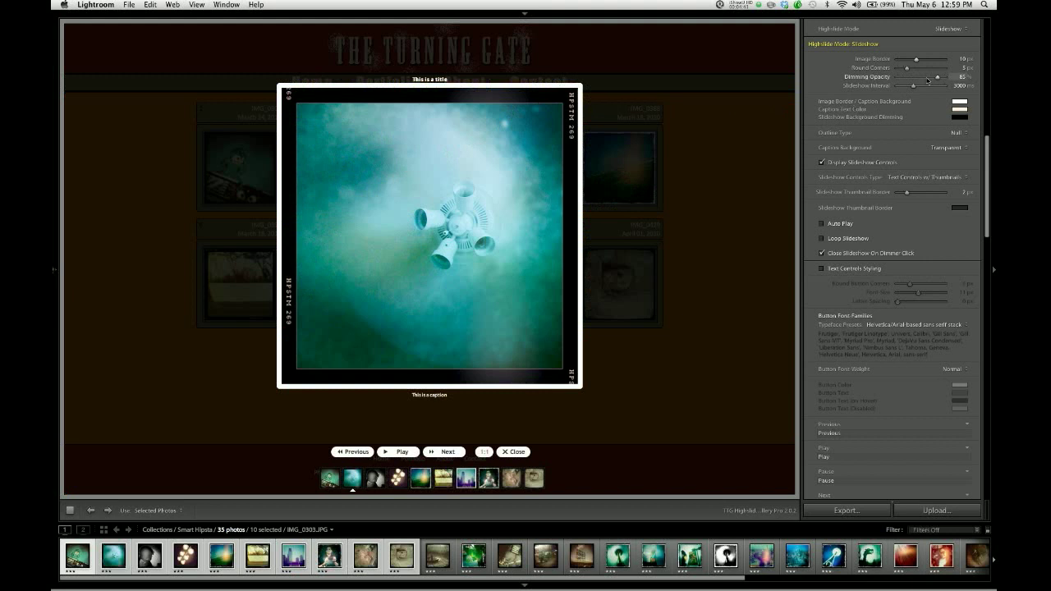
drag(907, 68, 880, 71)
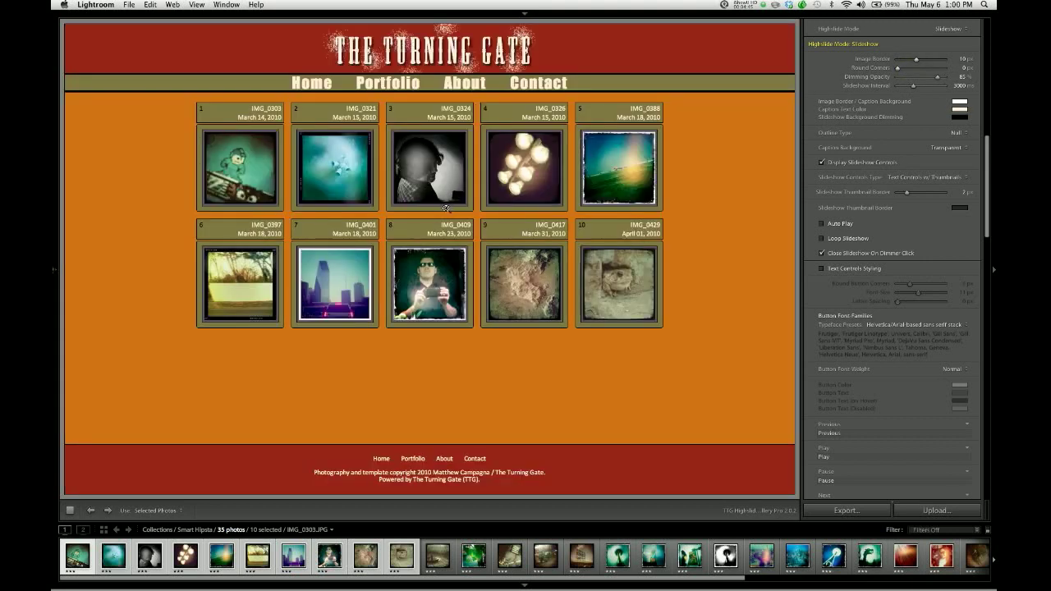
click(360, 174)
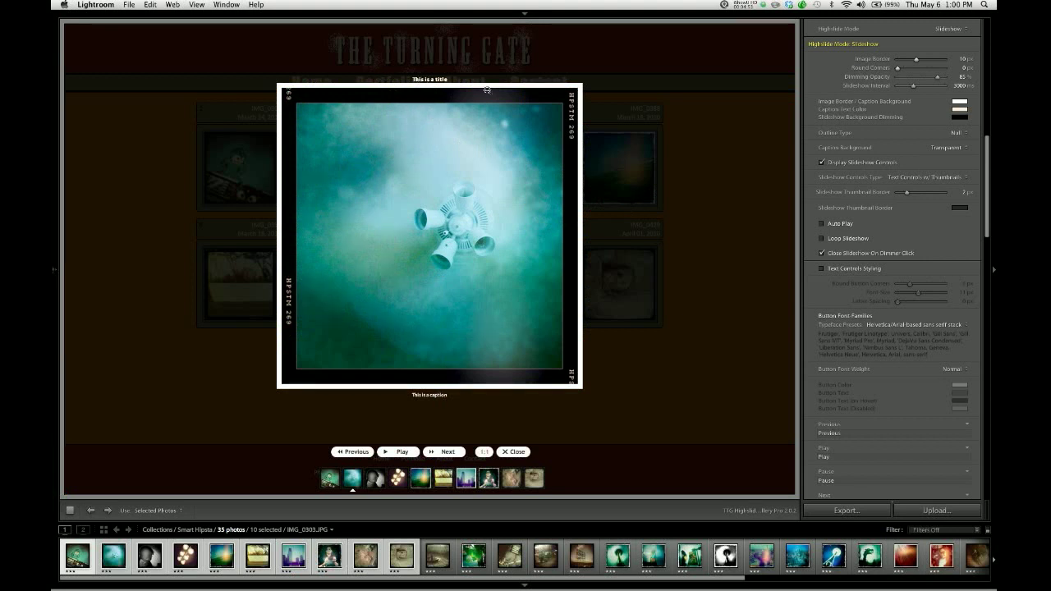
- Set Caption Background back to Use Caption Background and recheck the second photo
click(936, 148)
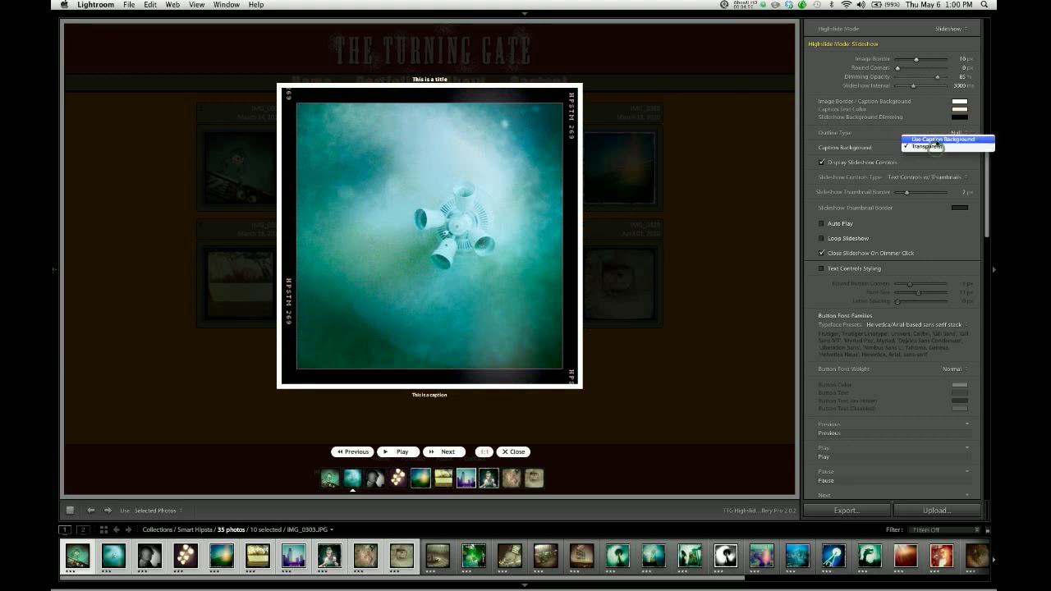
click(935, 140)
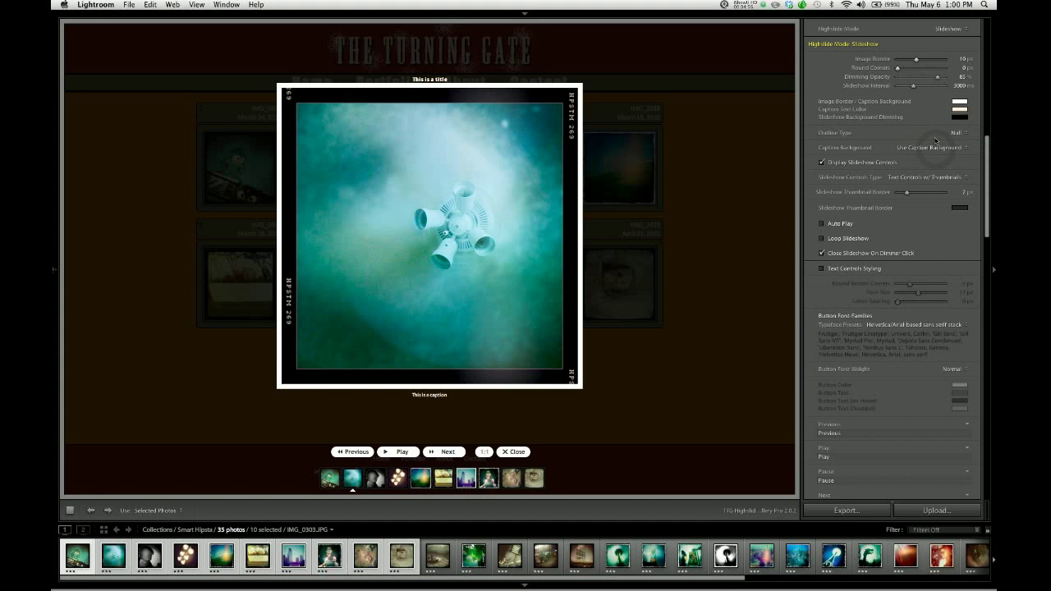
click(532, 227)
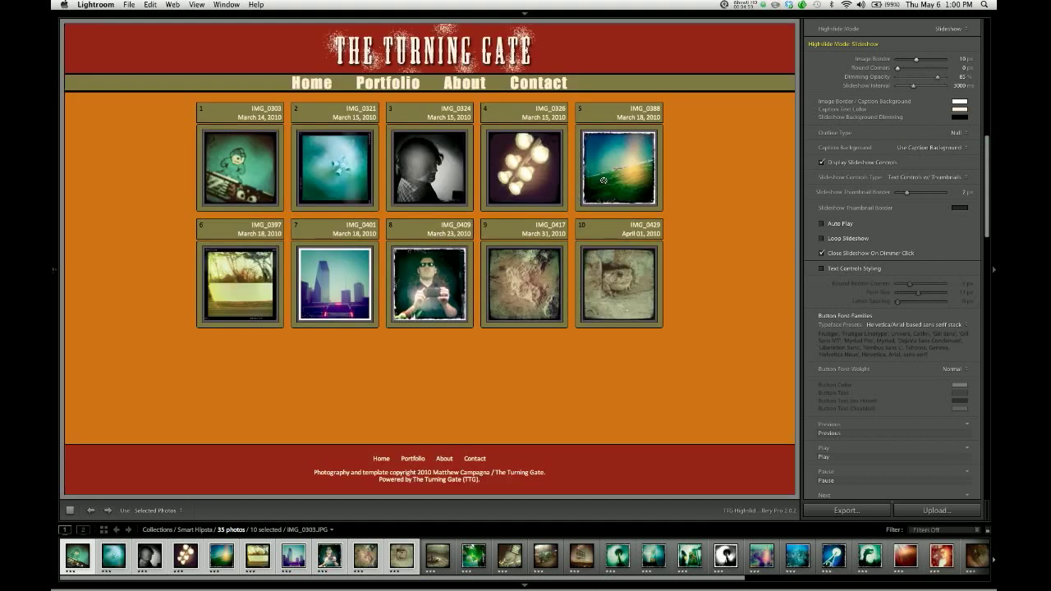
click(339, 174)
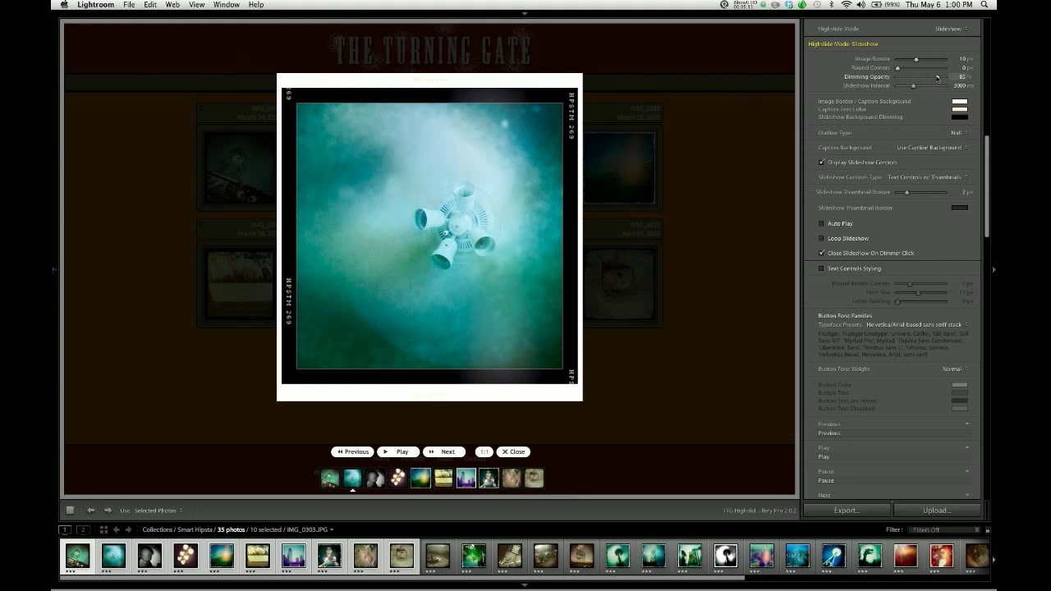
- Try Dimming Opacity at 100% and 0%, then settle on 85%
mouse_move(937, 79)
mouse_down()
mouse_move(958, 79)
mouse_move(945, 79)
mouse_up()
click(624, 171)
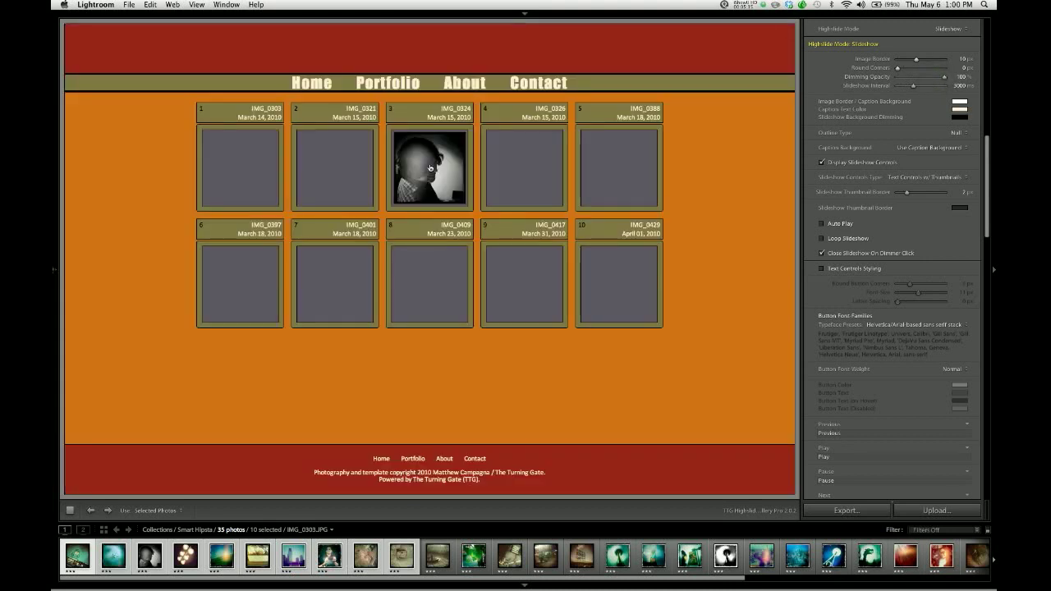
click(329, 173)
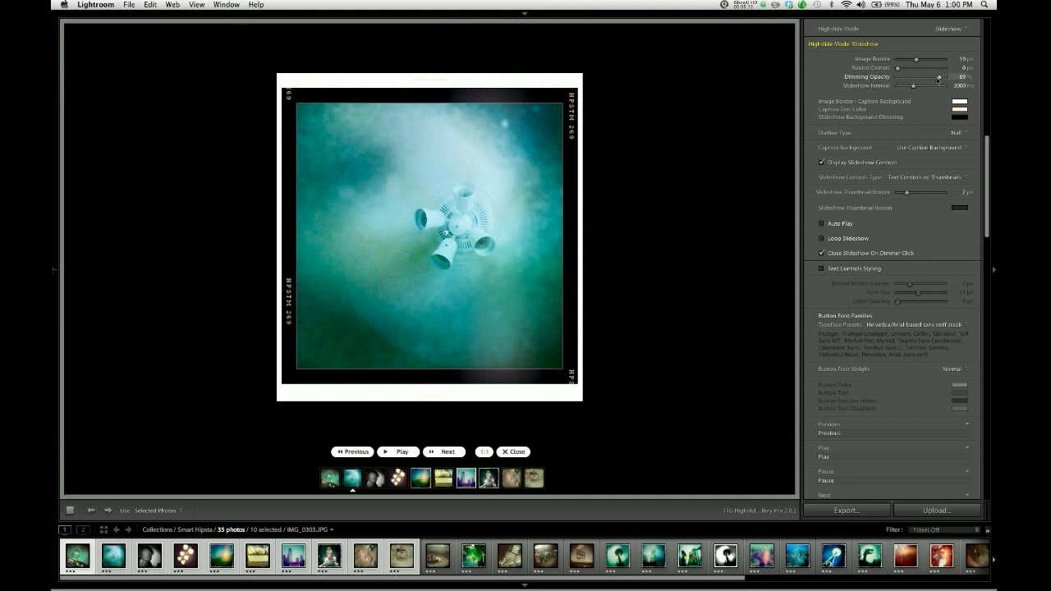
drag(942, 77, 897, 77)
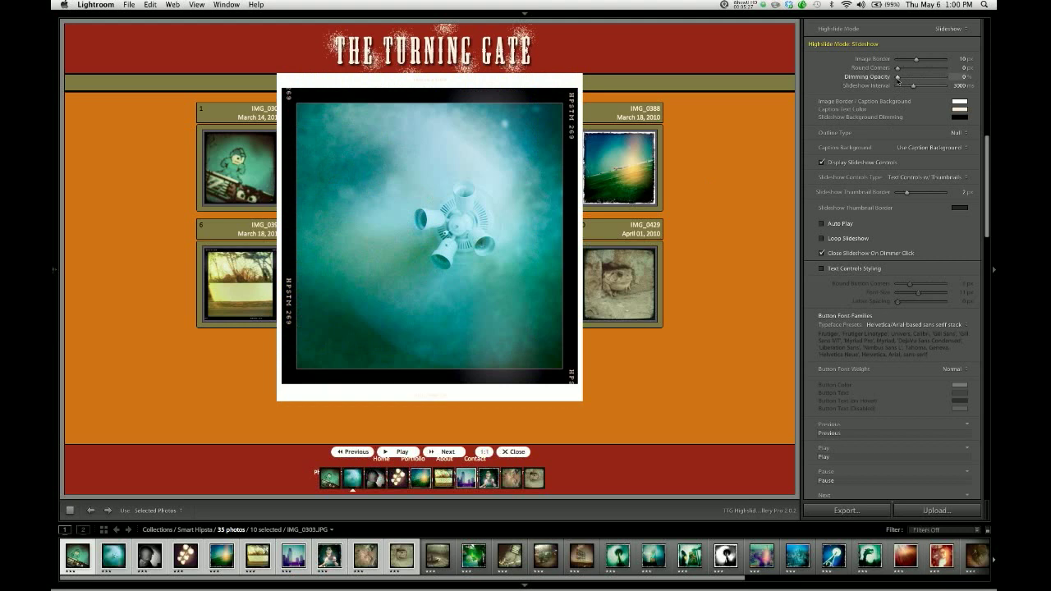
drag(900, 79, 939, 80)
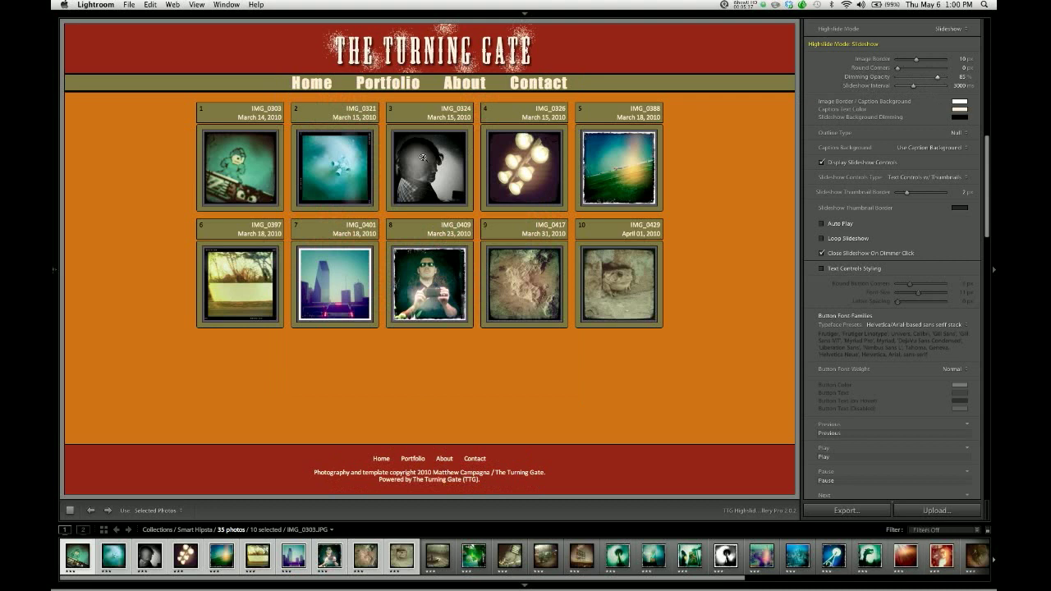
- Play the slideshow from the second photo, then close it back to the gallery
click(332, 174)
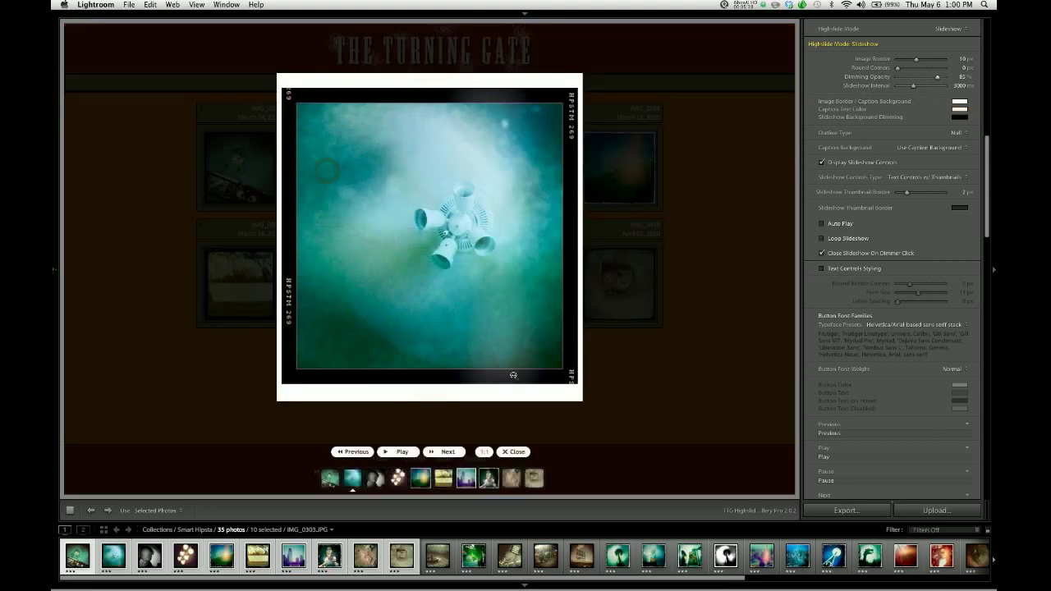
click(401, 451)
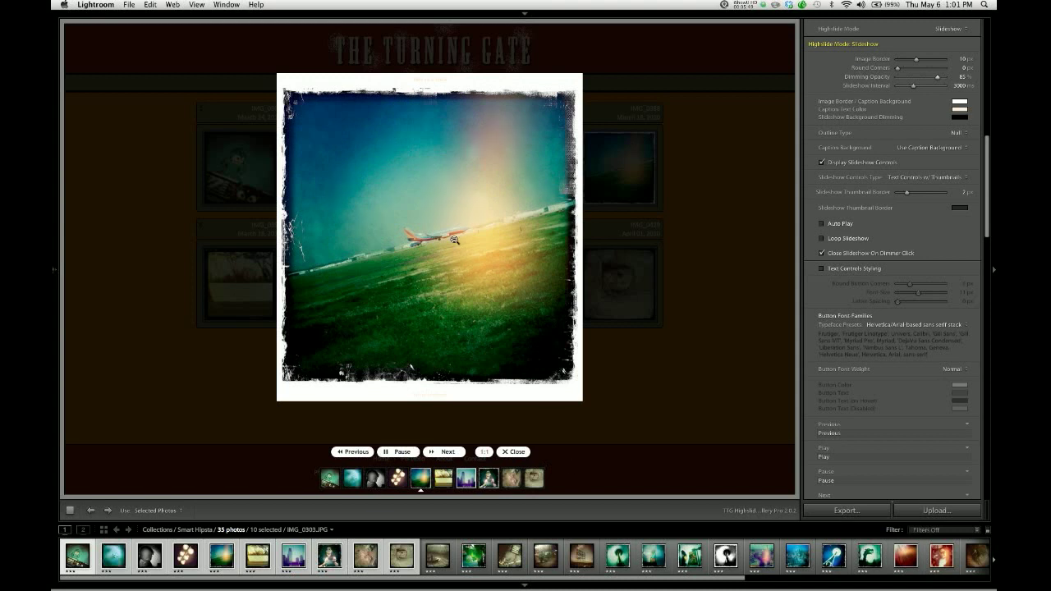
click(574, 468)
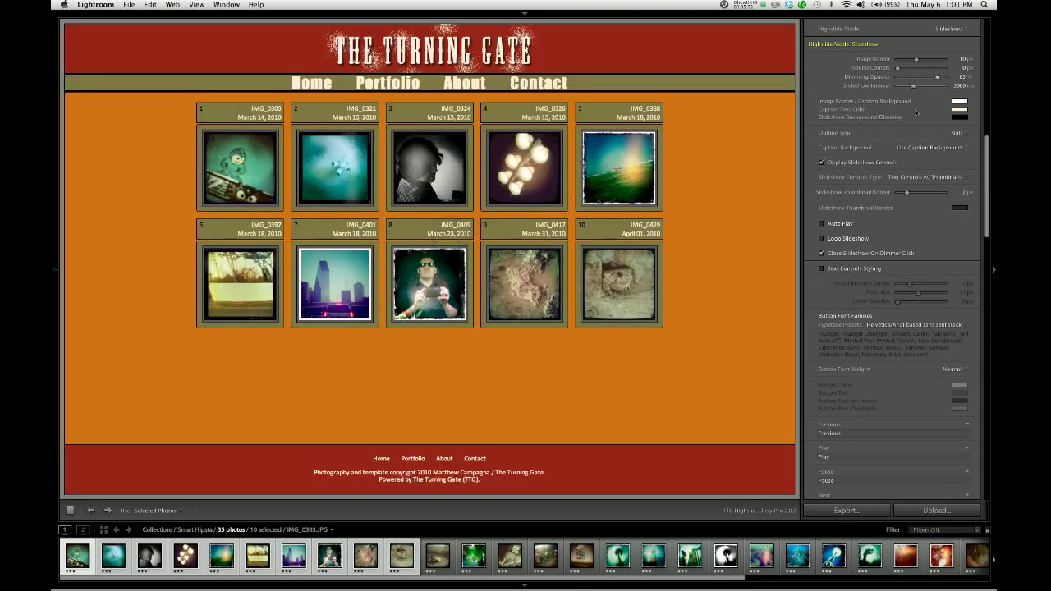
- Set the Image Border colour to hex ee7944 and preview it on the third photo
click(961, 105)
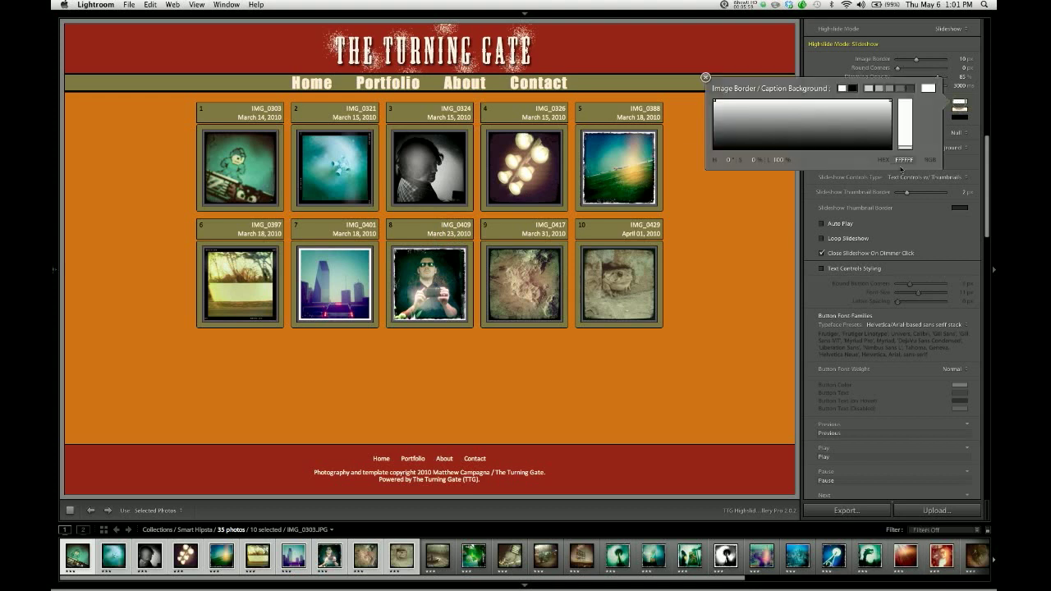
click(904, 161)
text(ee7)
text(944)
key(Return)
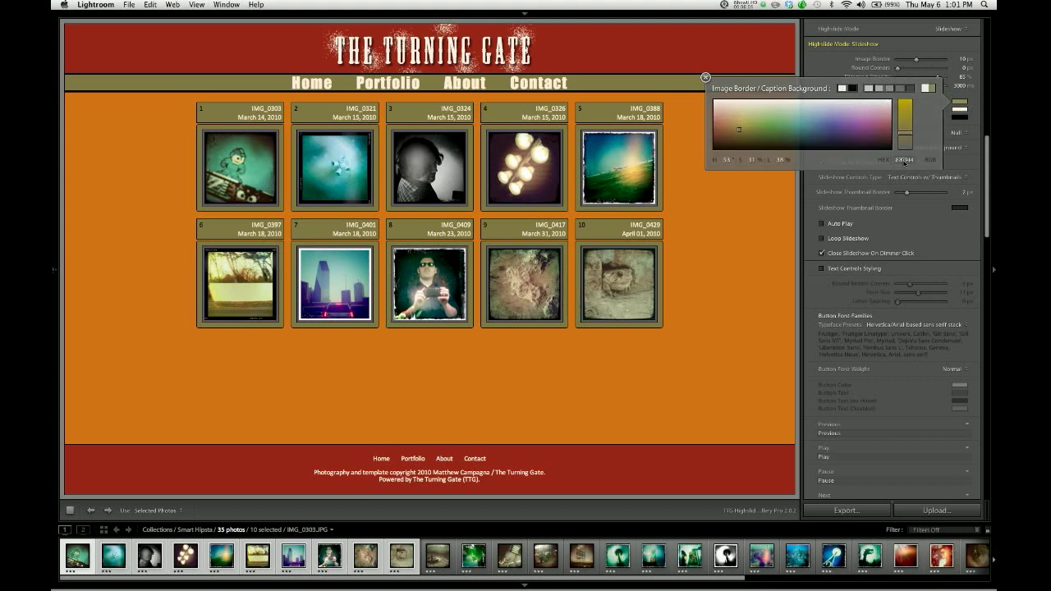
click(706, 78)
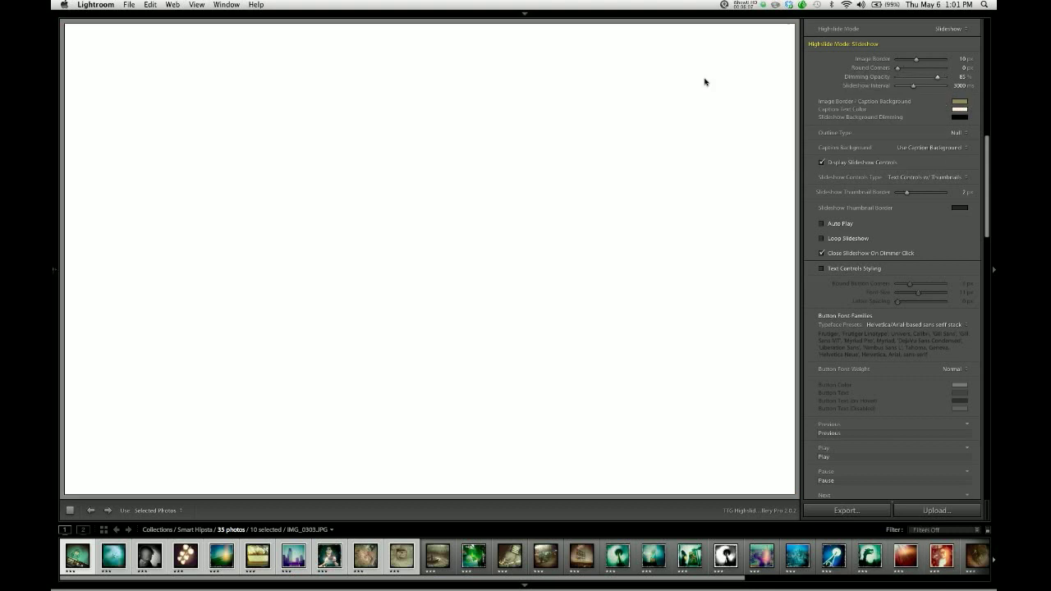
click(433, 171)
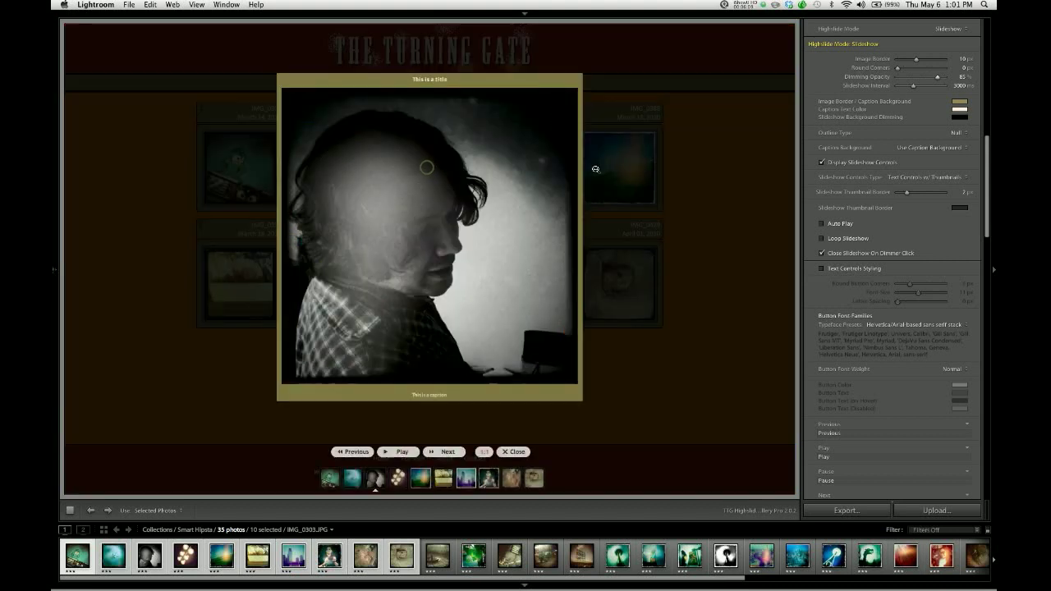
- Set the Background Dimming colour to 0000005b and raise Dimming Opacity slightly
click(960, 118)
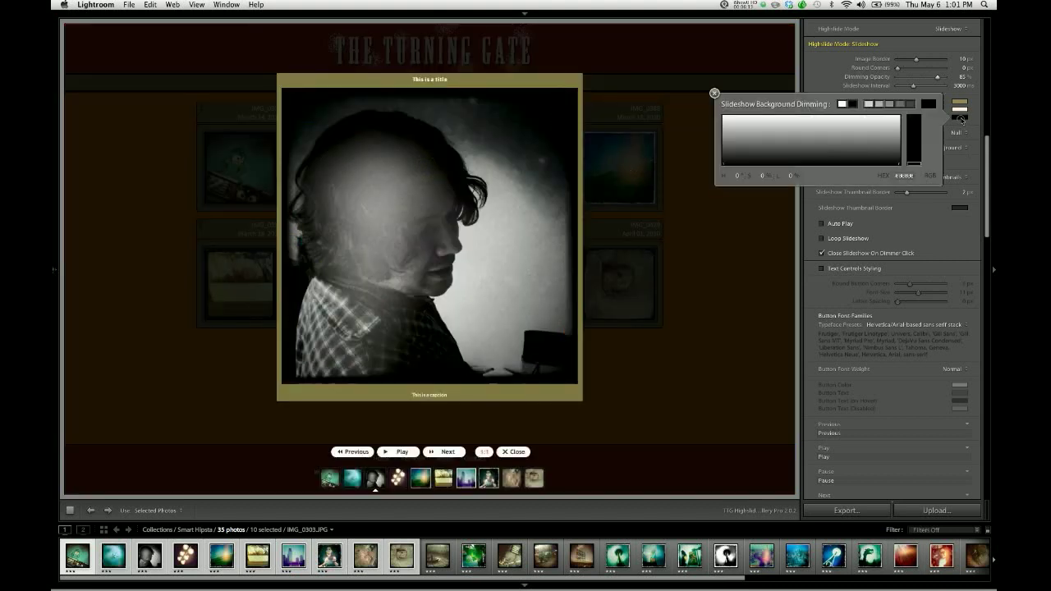
click(903, 175)
text(000000)
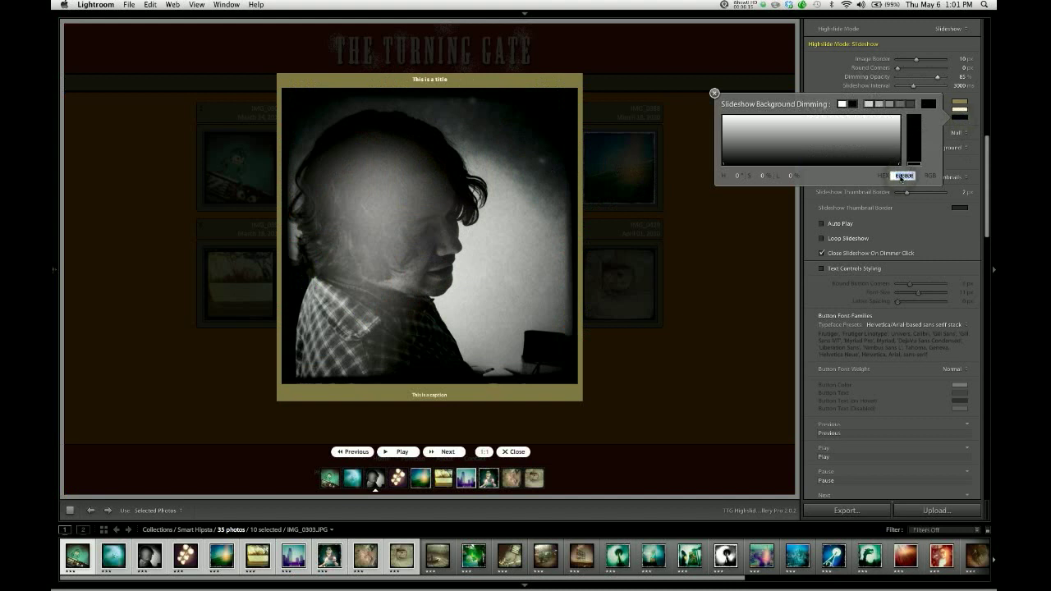
text(5b5b52)
key(Return)
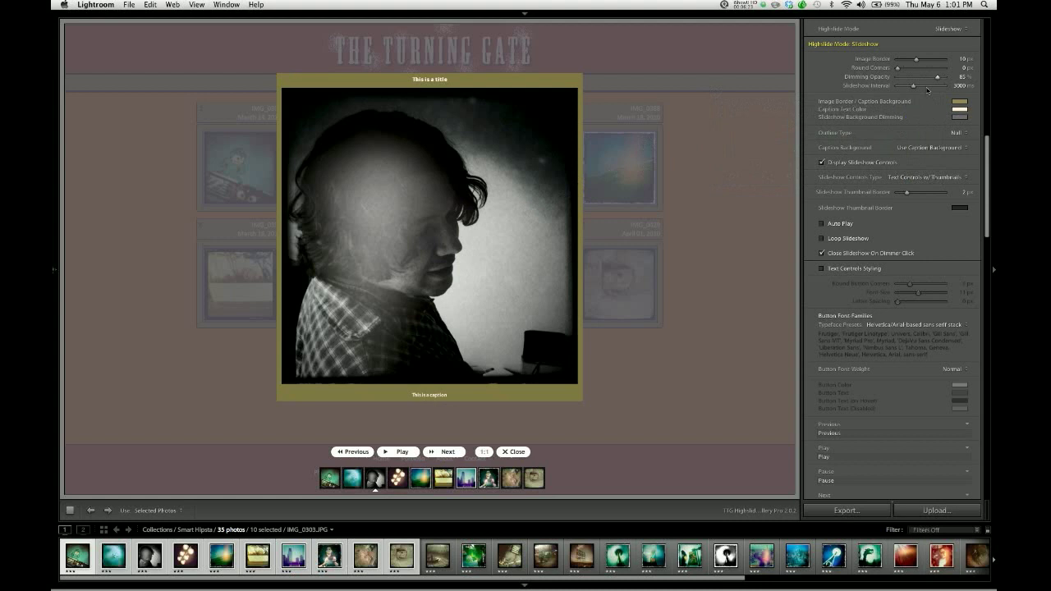
drag(938, 78, 942, 81)
click(605, 155)
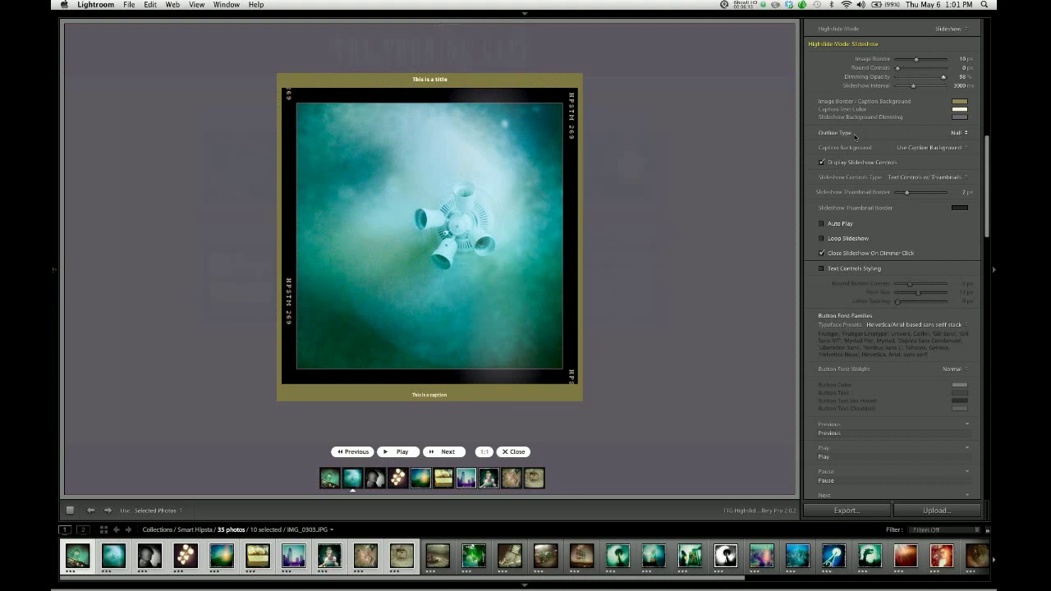
- Preview the Rounded-White and then Rounded-Black outlines on the enlarged photo
click(955, 136)
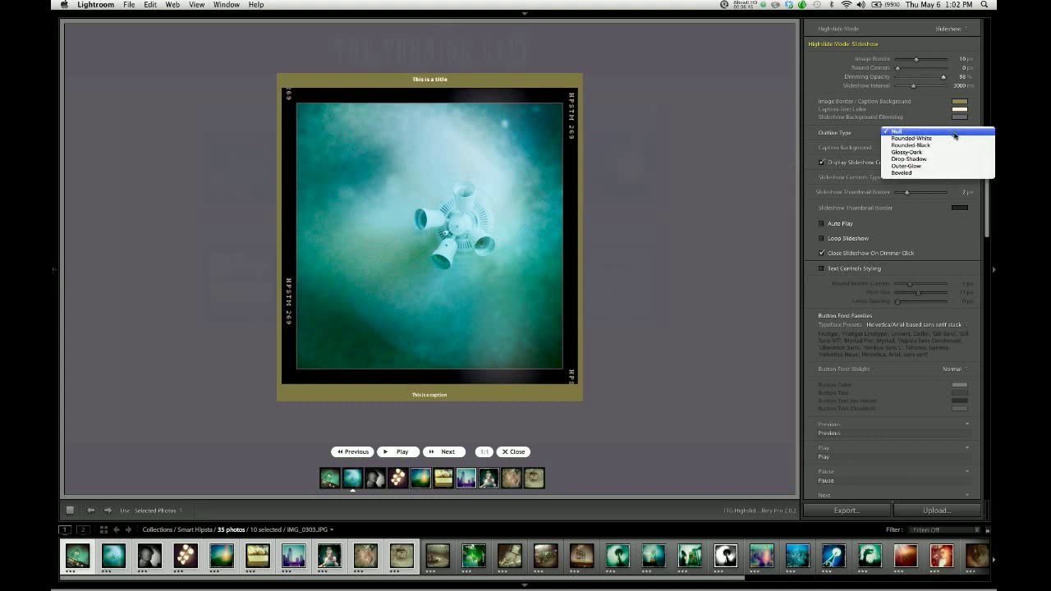
click(912, 139)
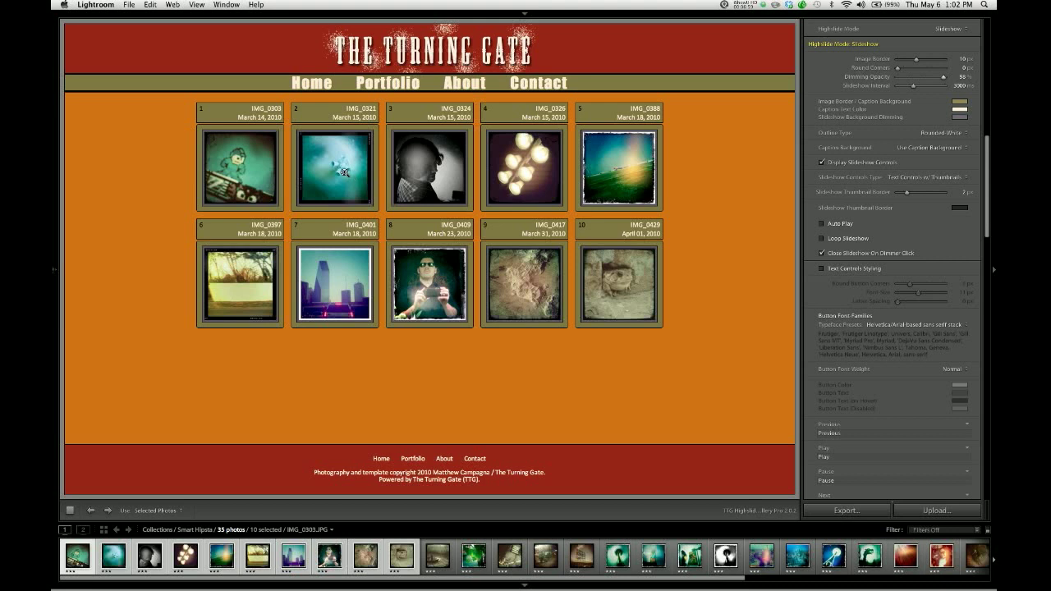
click(344, 172)
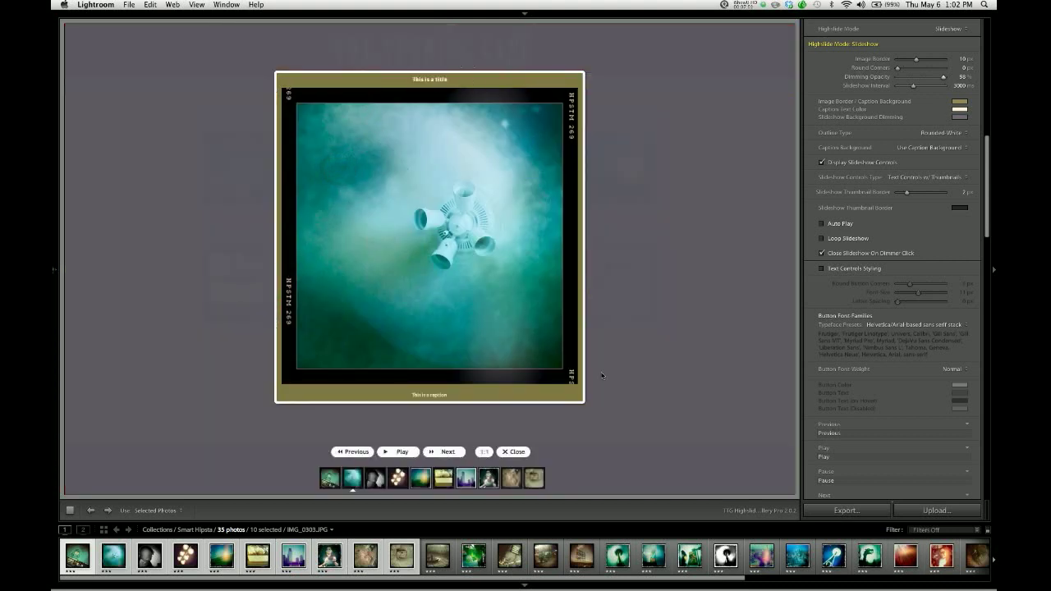
click(951, 132)
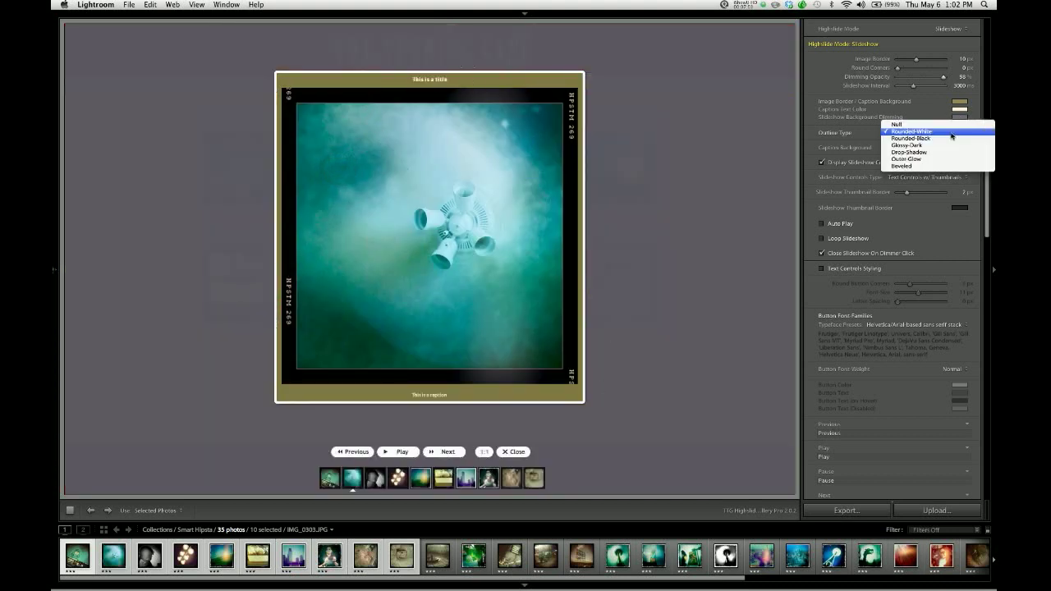
click(933, 140)
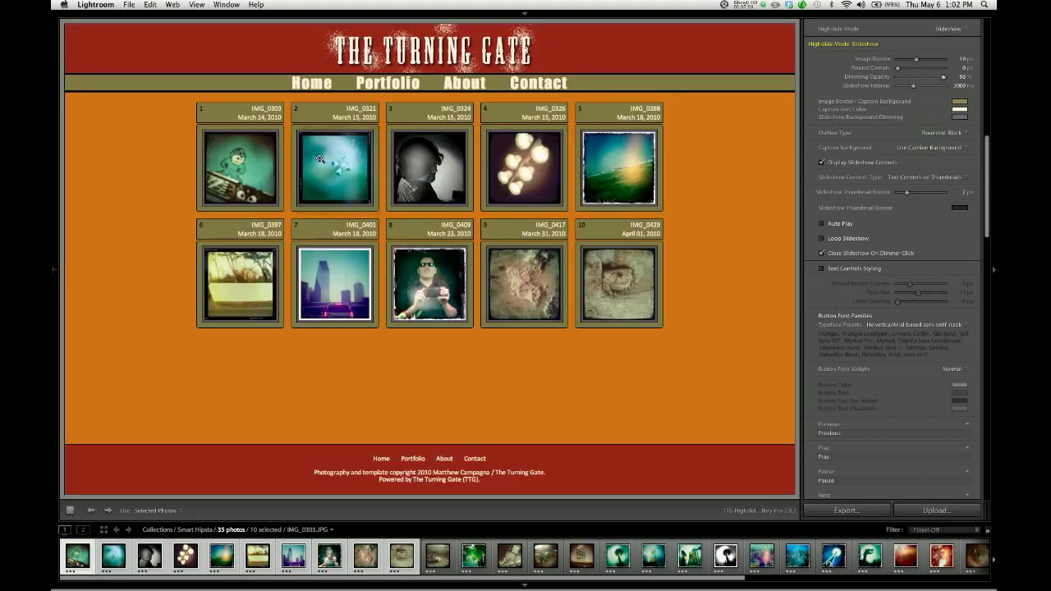
click(320, 158)
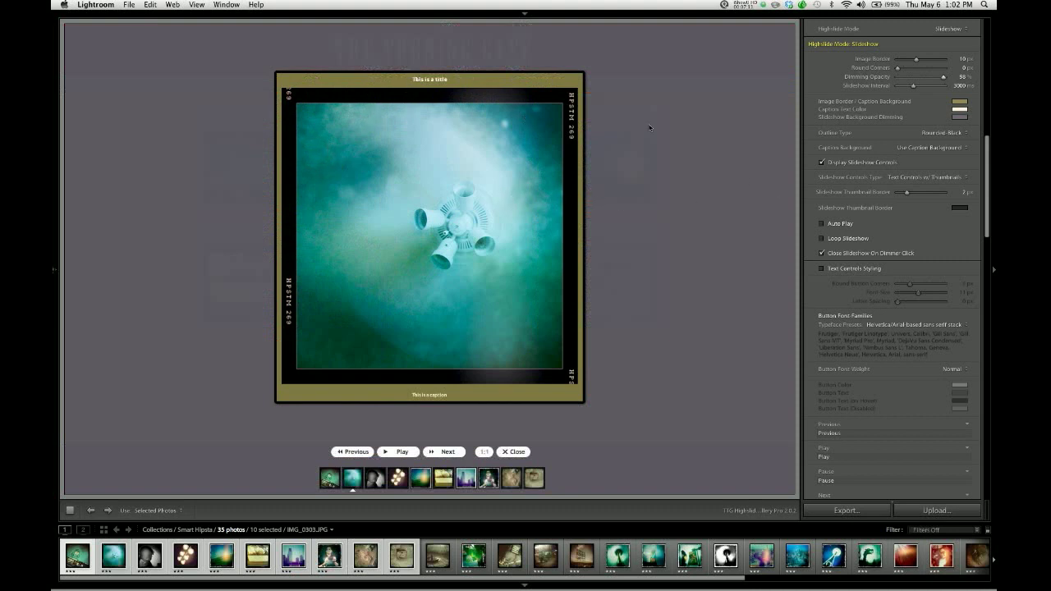
- Try the Drop-Shadow outline, then settle on Rounded-Black
click(932, 133)
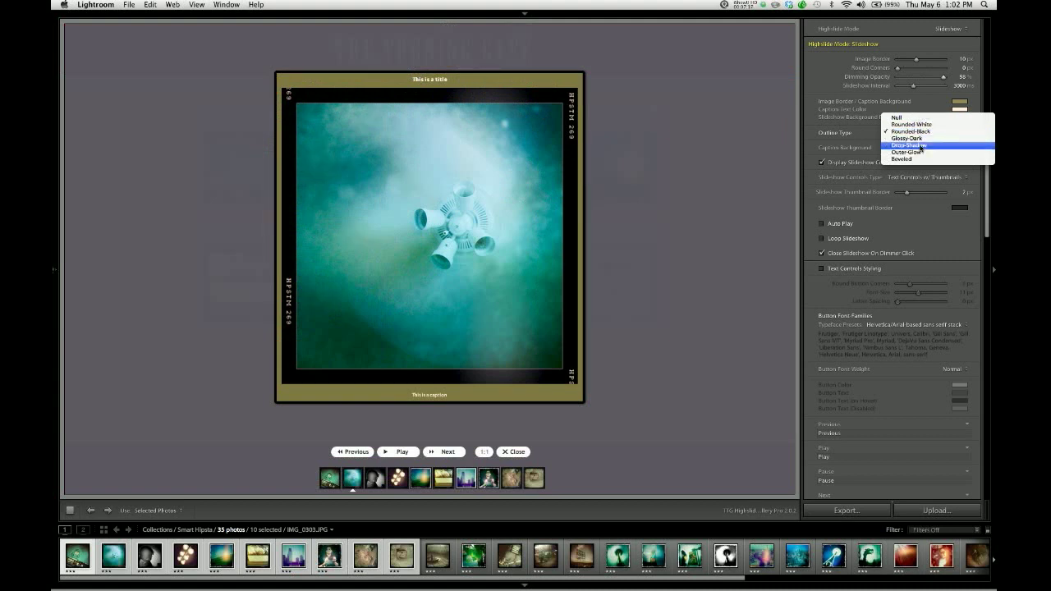
click(922, 146)
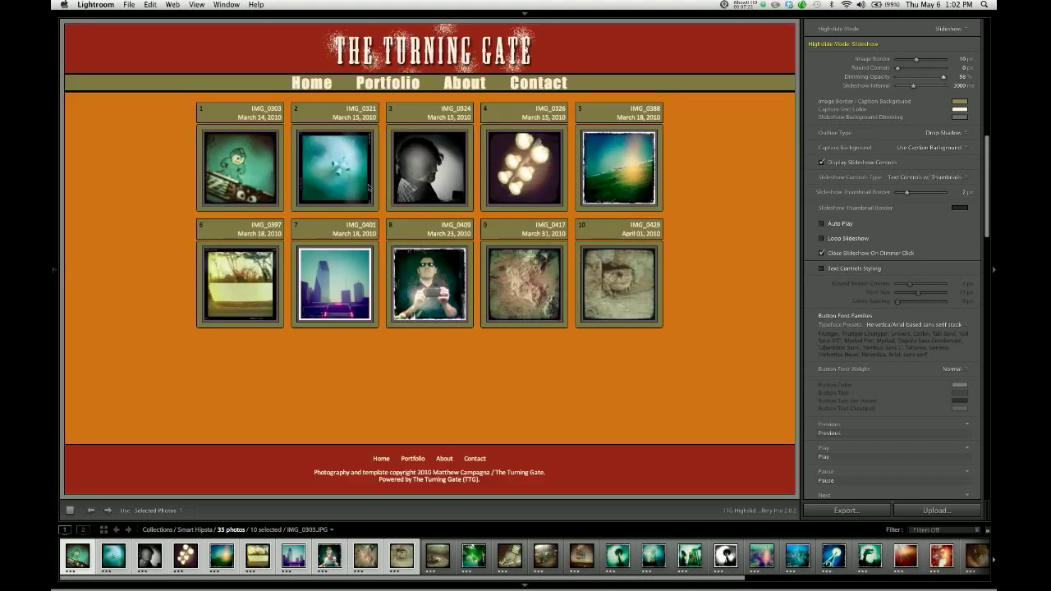
click(335, 166)
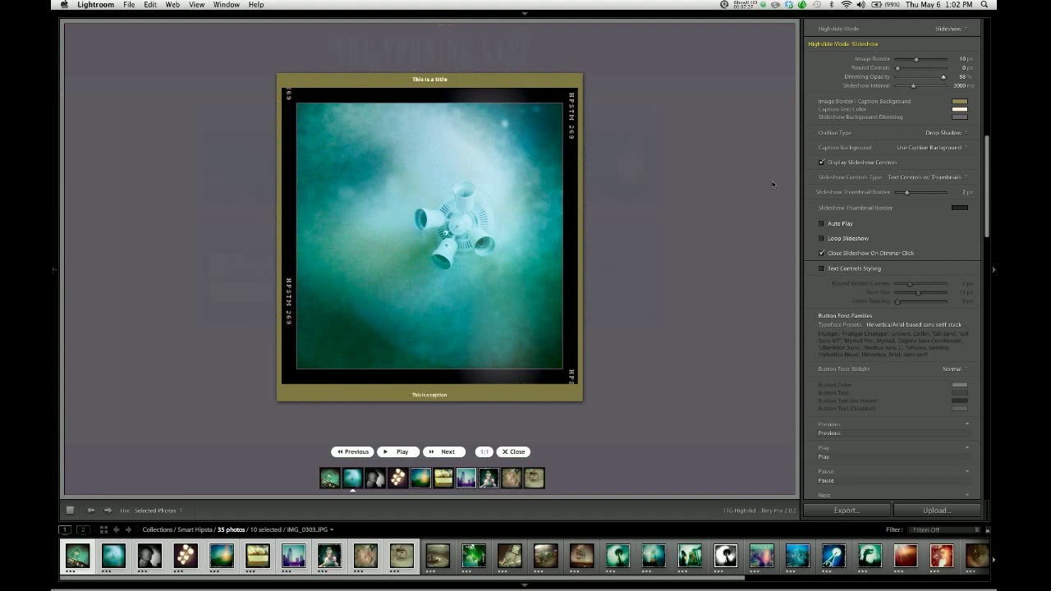
click(941, 132)
click(933, 118)
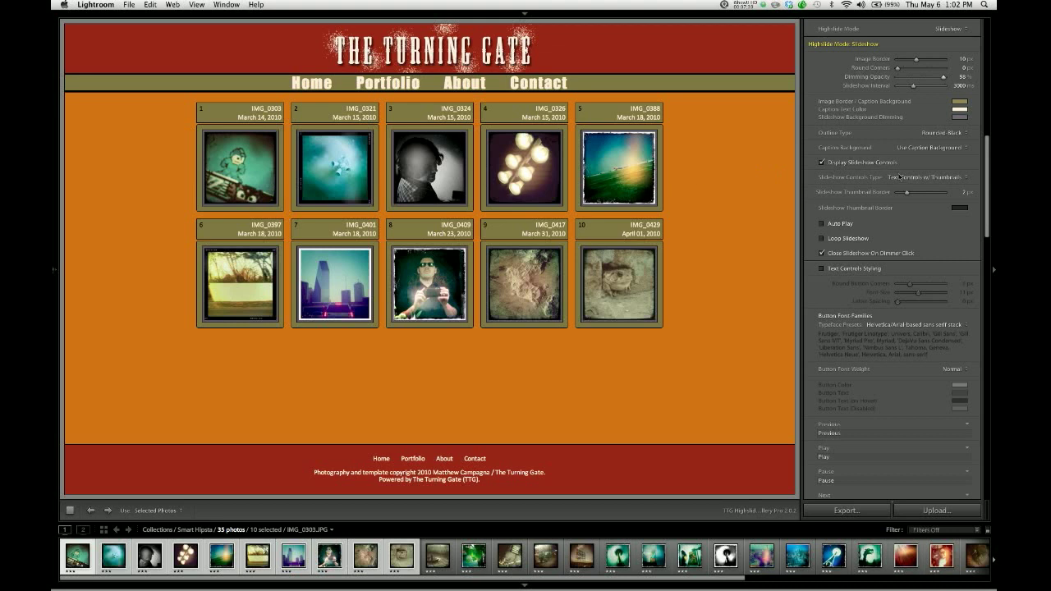
- Preview the current slideshow controls on IMG_0321 and the airplane photo
click(916, 178)
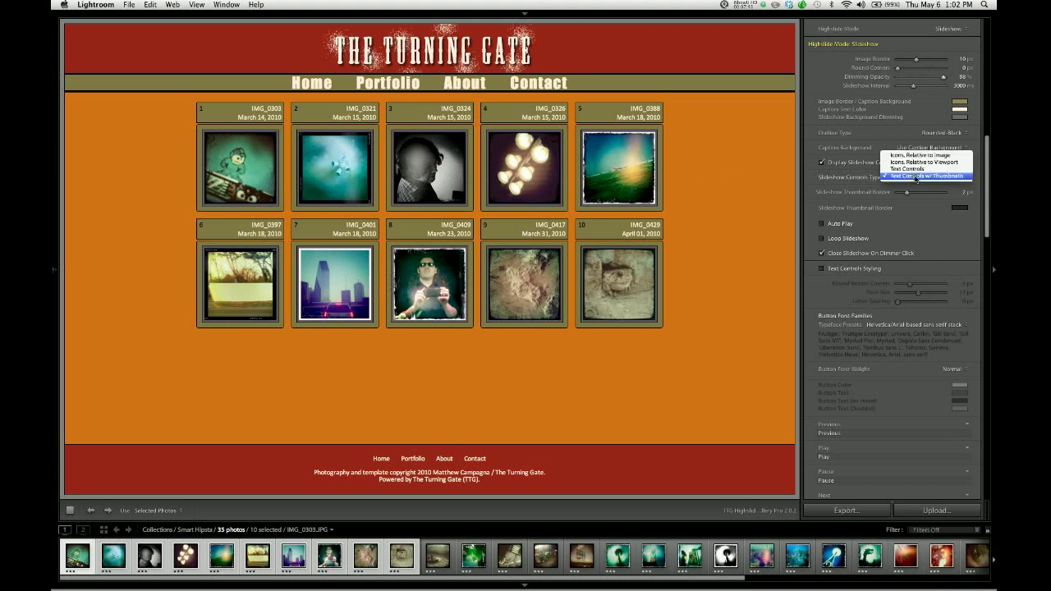
click(916, 175)
click(331, 180)
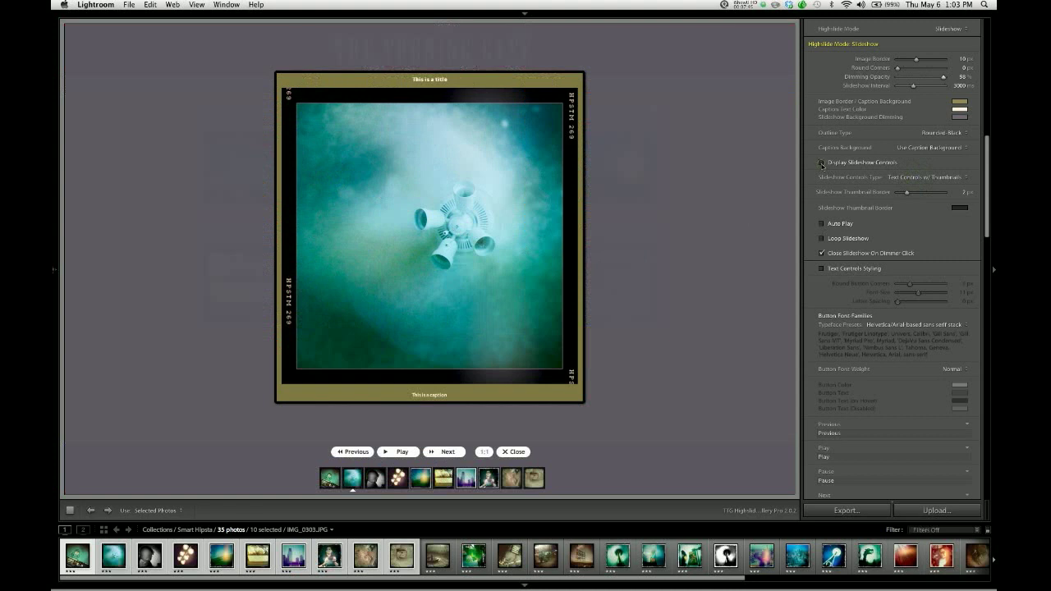
click(730, 232)
click(340, 167)
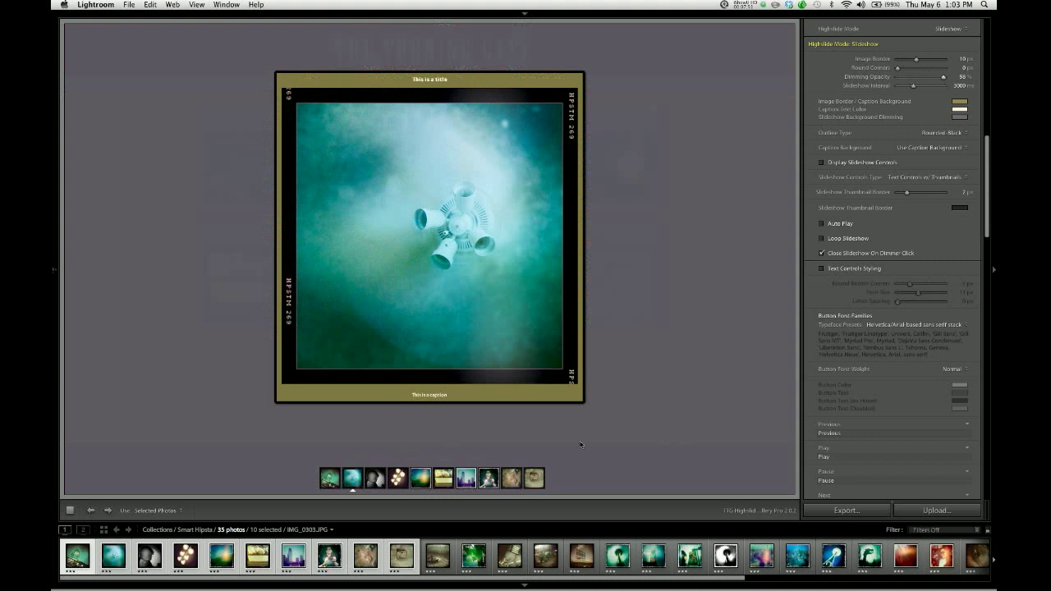
click(421, 479)
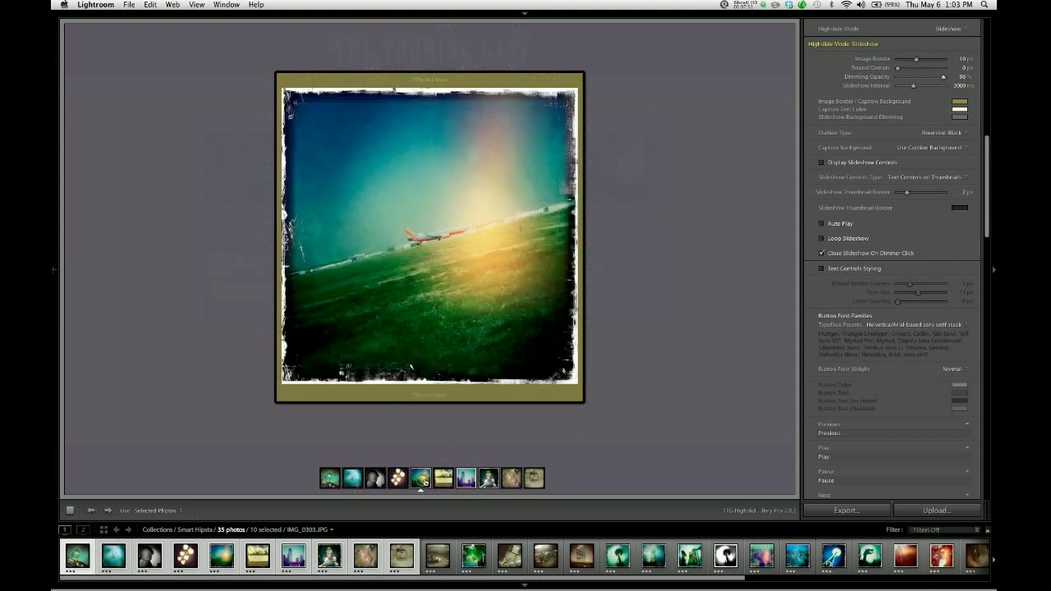
- Try viewport-relative icon controls, then set the controls to Text Controls w/ Thumbnails
click(911, 179)
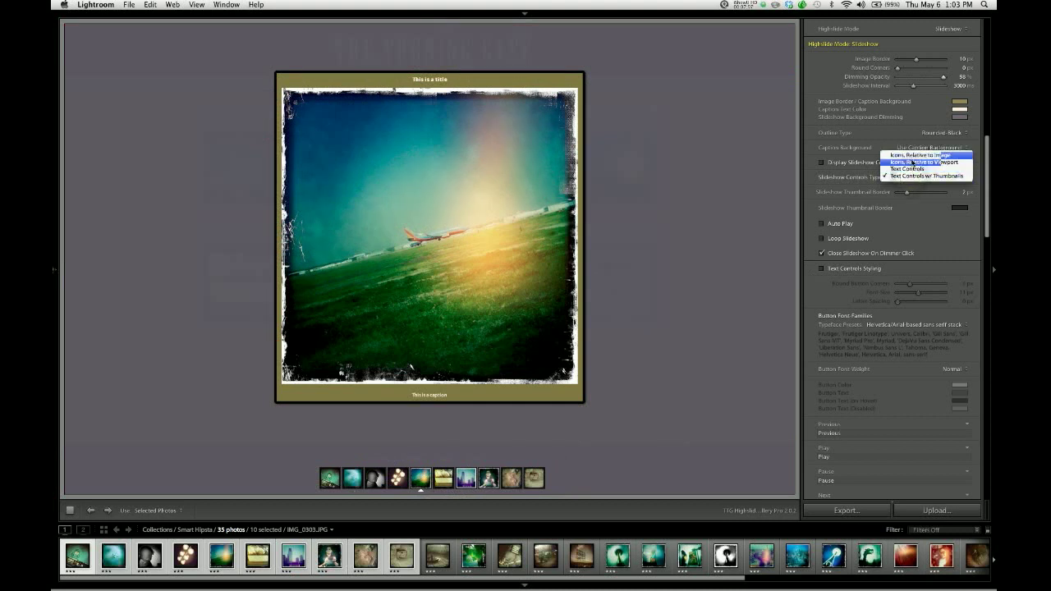
click(913, 162)
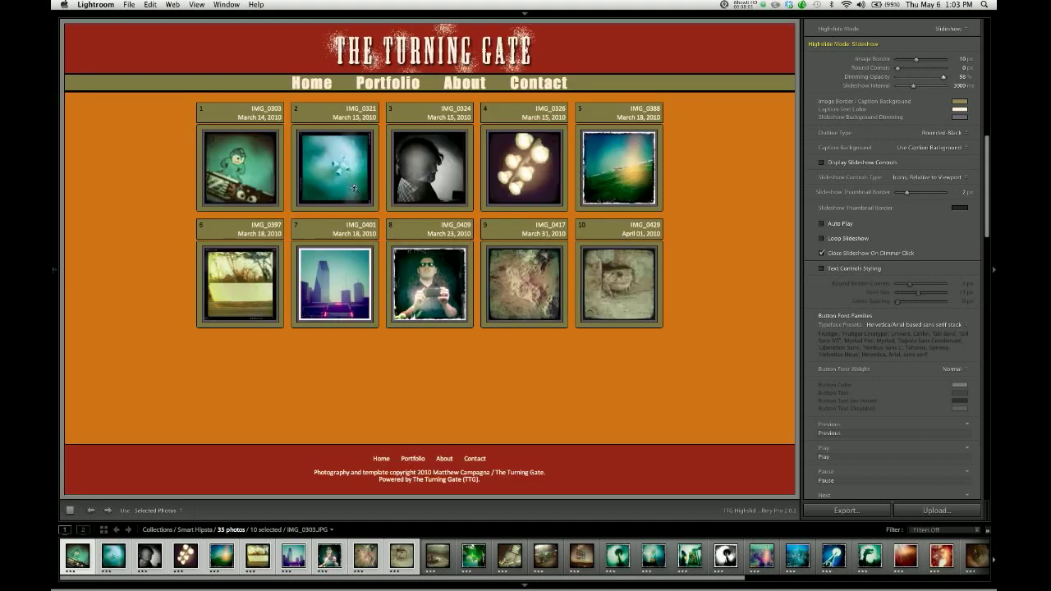
click(328, 177)
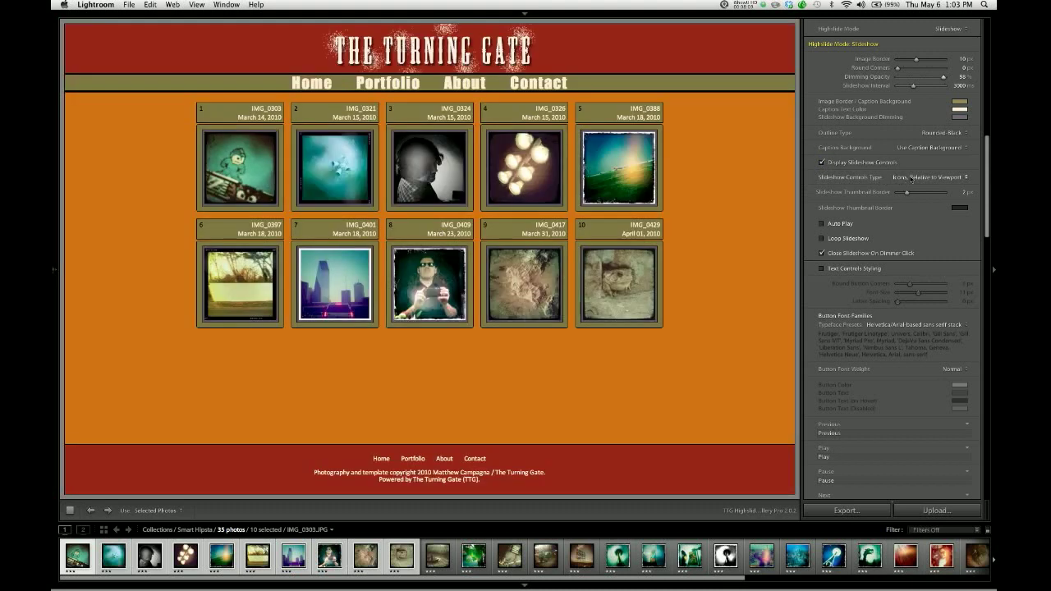
click(877, 179)
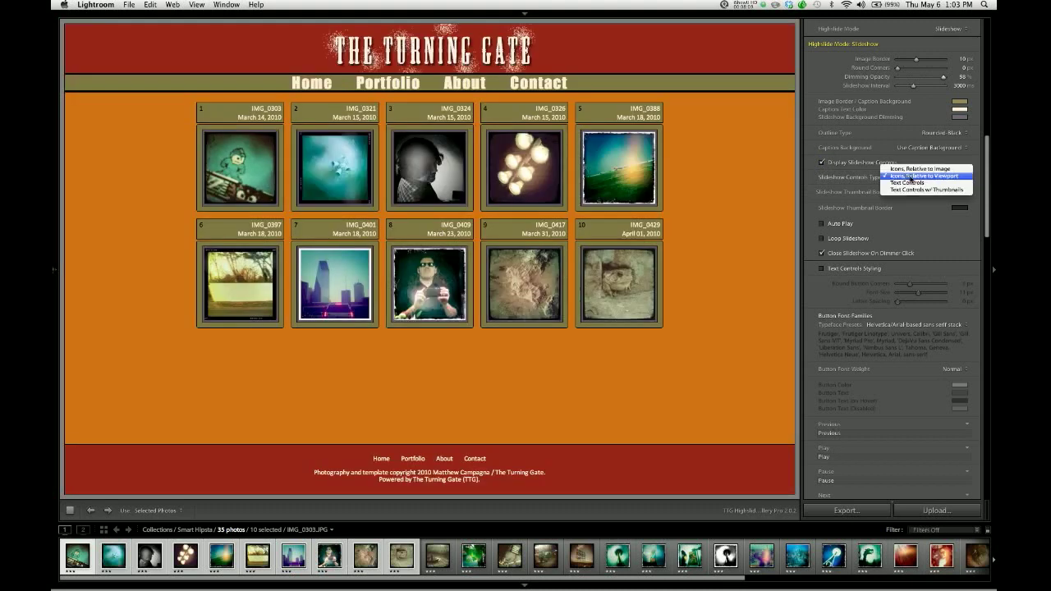
click(911, 190)
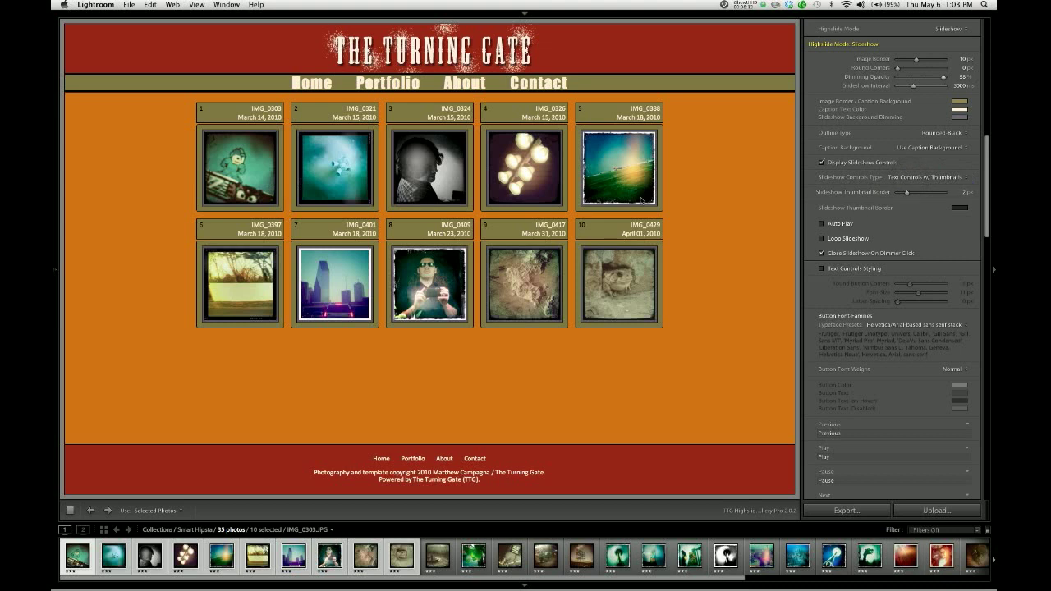
- Preview 10 px white slideshow thumbnail borders on IMG_0321
click(335, 167)
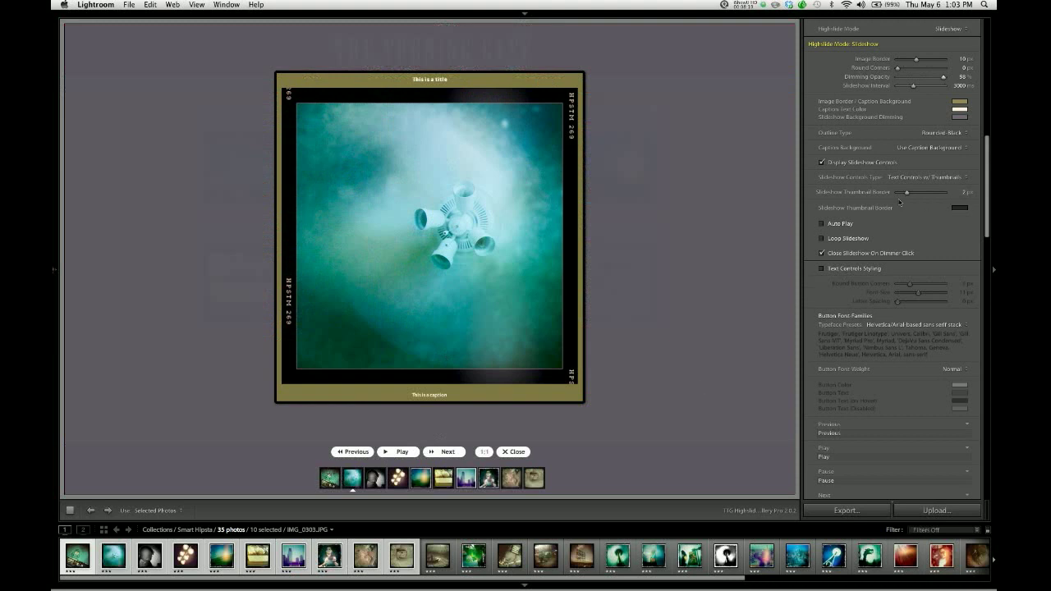
drag(907, 194, 950, 197)
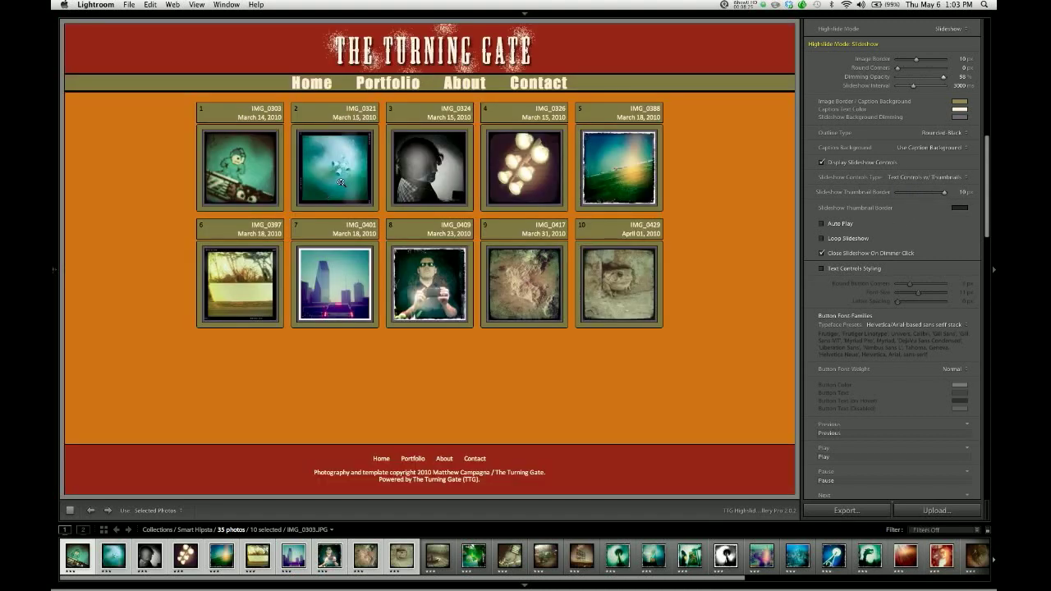
click(340, 180)
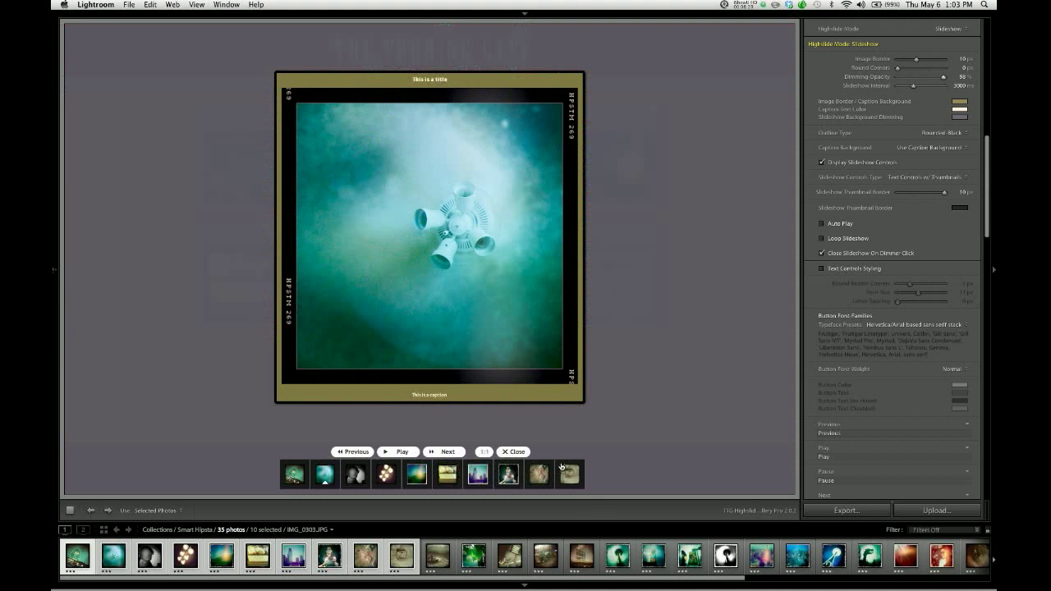
click(959, 209)
click(842, 195)
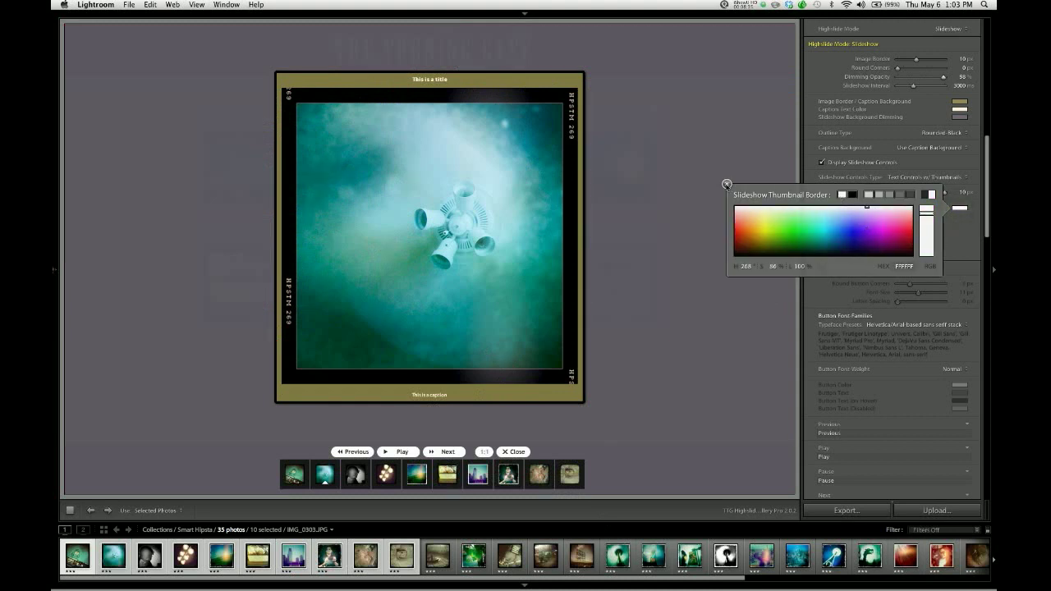
click(726, 184)
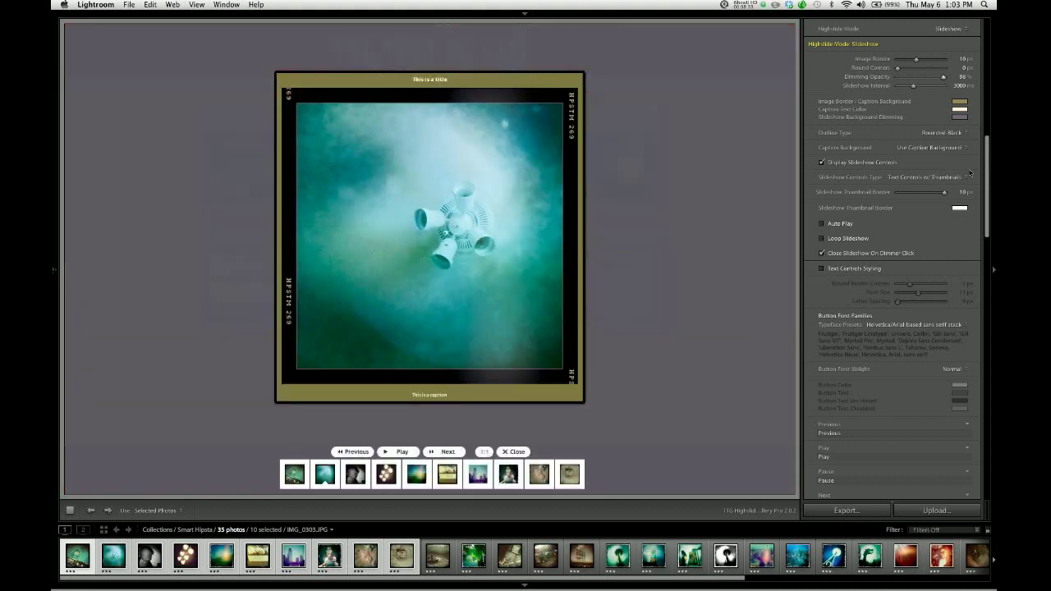
- Thin the thumbnail borders to 1 px and make them black
drag(944, 193, 901, 193)
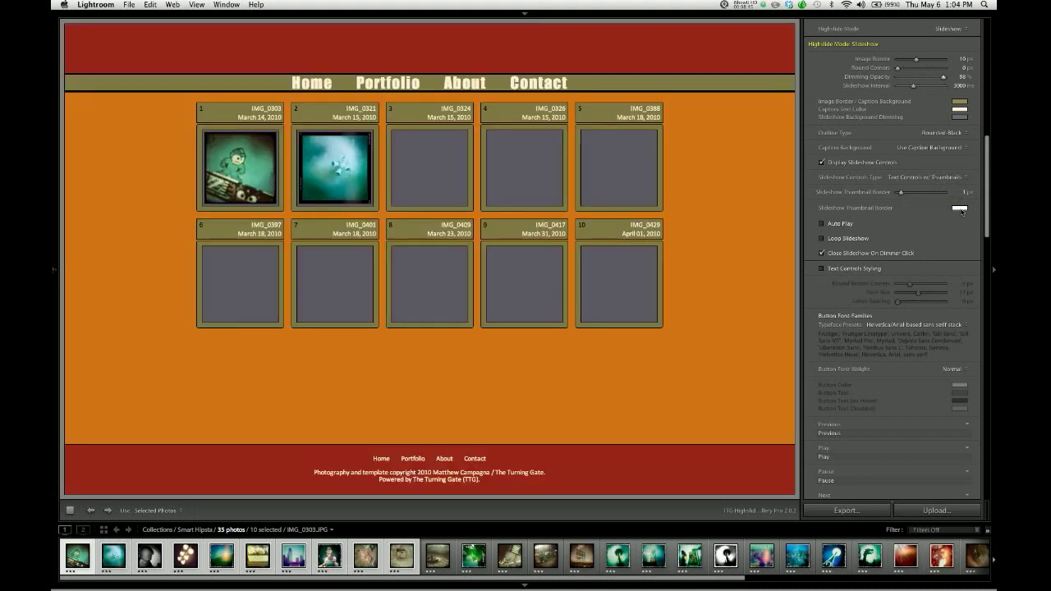
click(961, 209)
click(854, 195)
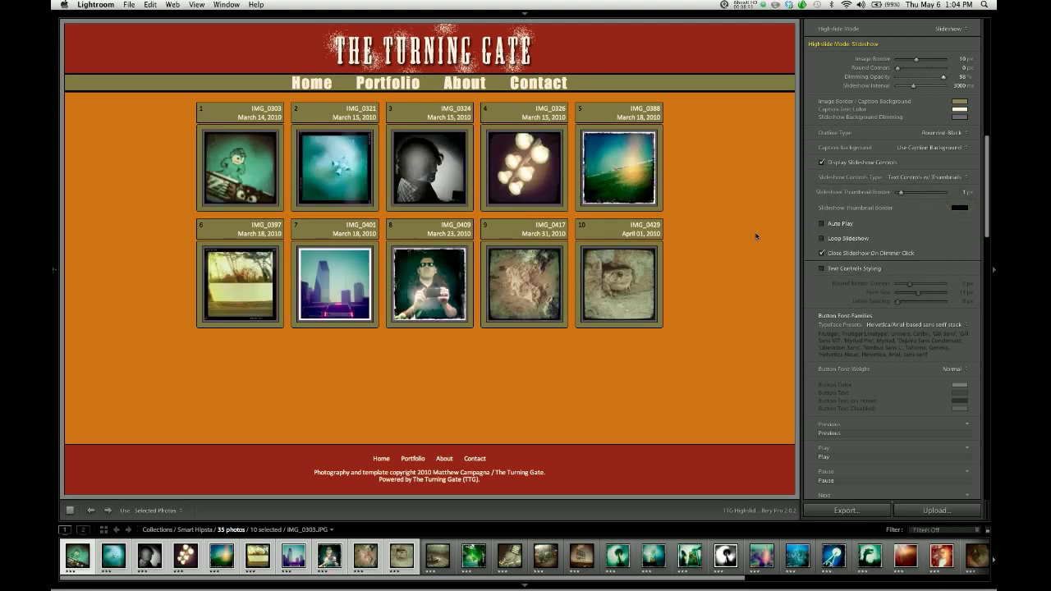
- Toggle Auto Play on and off, then watch Next wrap from the frog photo to the first
click(822, 224)
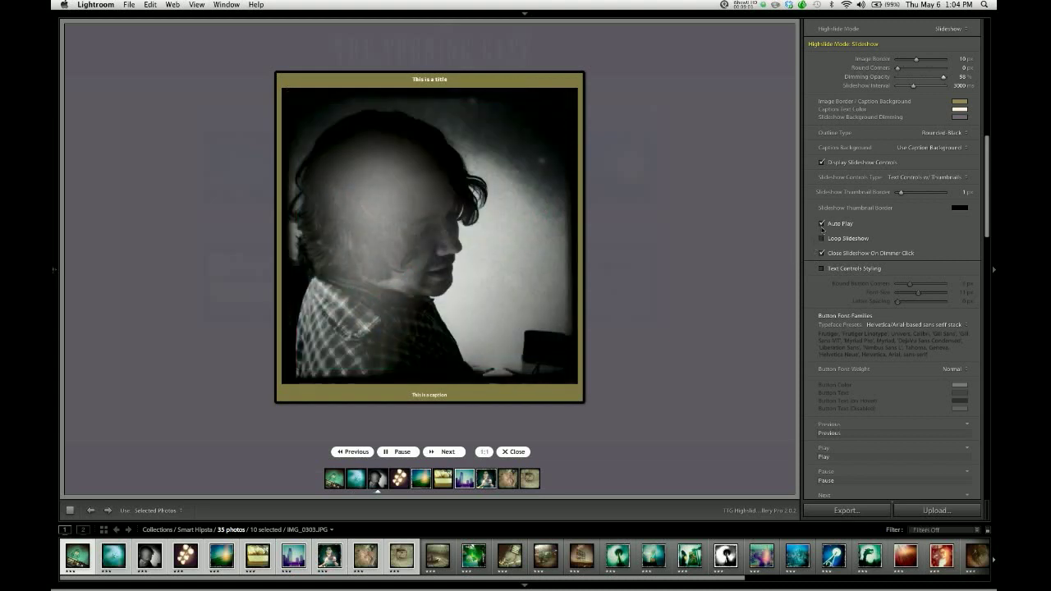
click(821, 224)
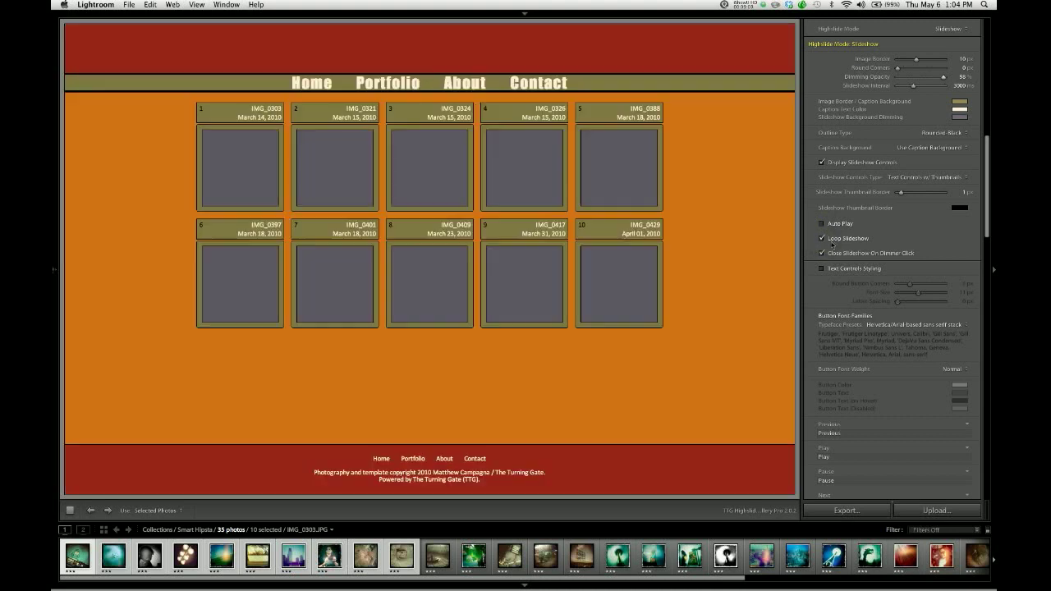
click(618, 285)
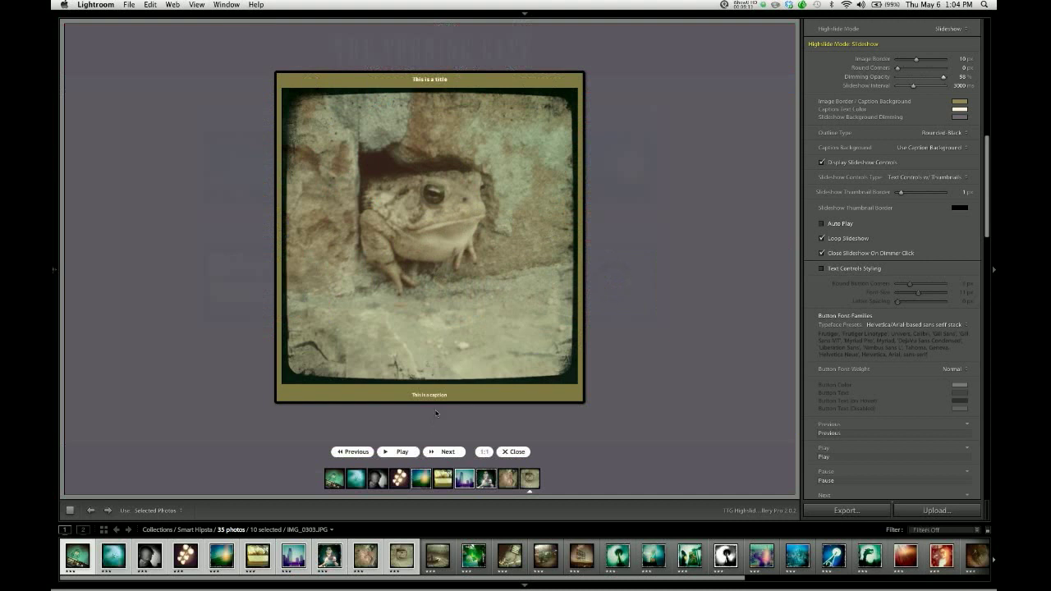
click(446, 452)
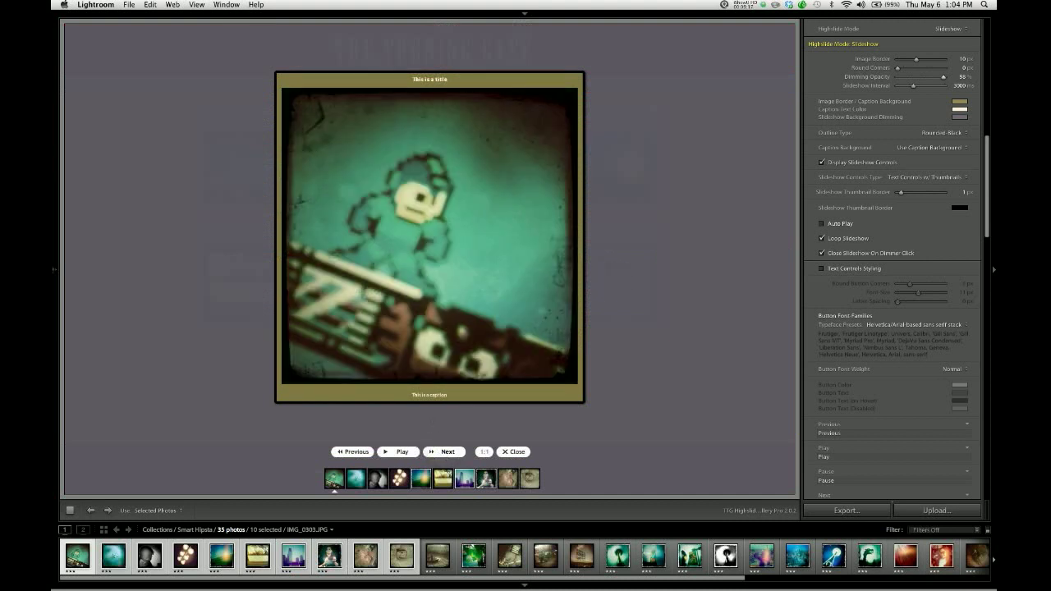
click(446, 452)
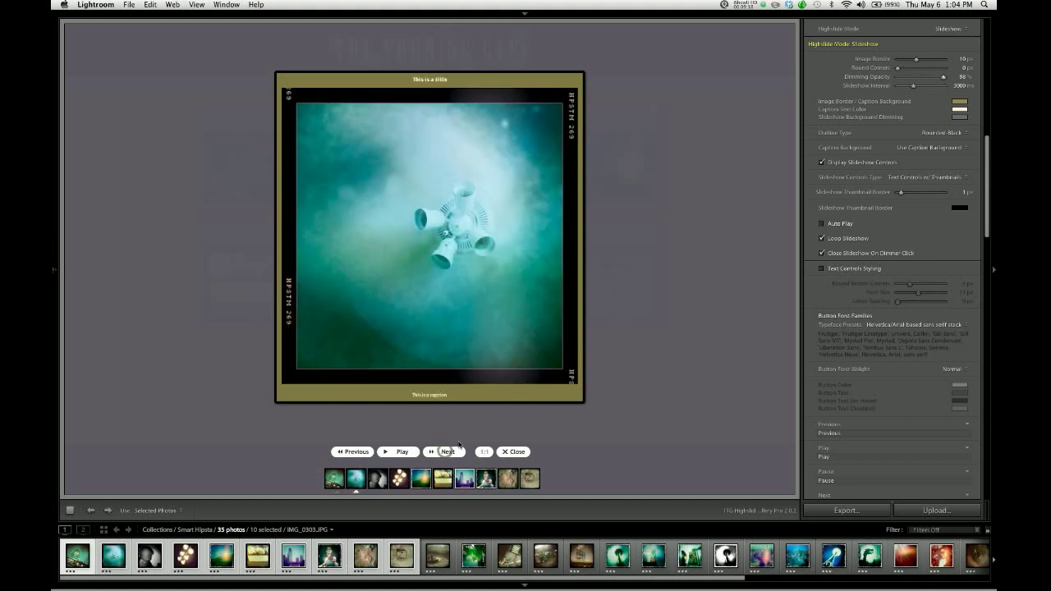
- Turn off Loop Slideshow and confirm Next stops at the frog photo
click(820, 239)
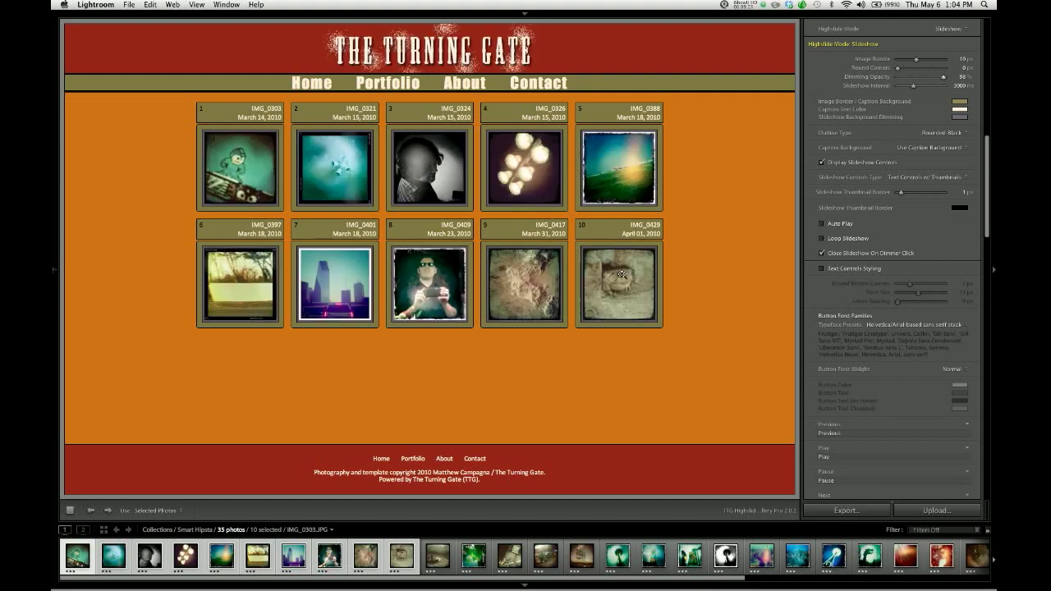
click(617, 271)
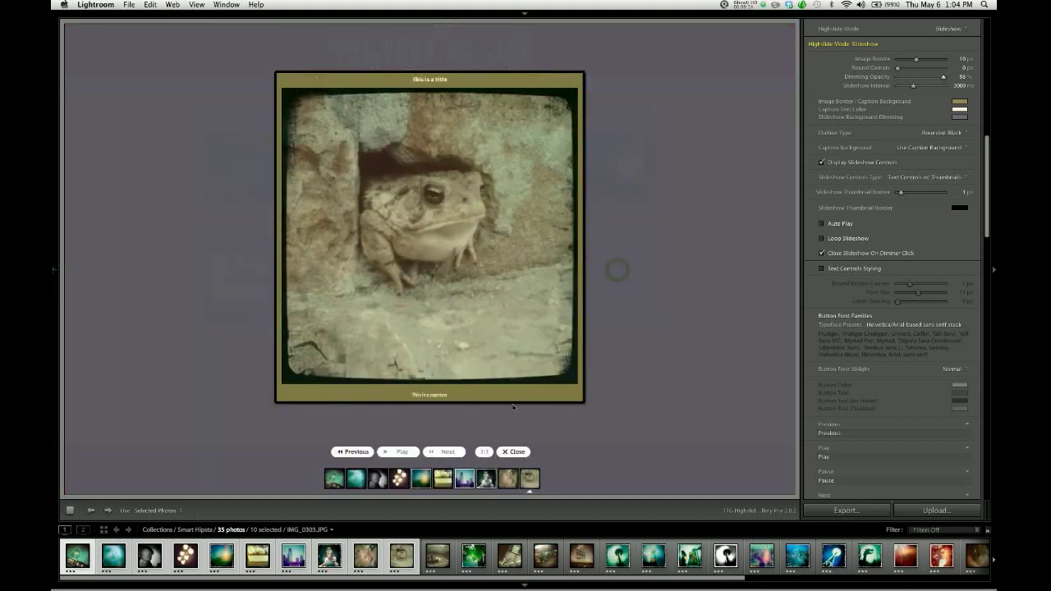
click(444, 452)
- Test closing the IMG_0321 viewer by clicking the dimmed background, with Close Slideshow On Dimmer Click off
click(466, 236)
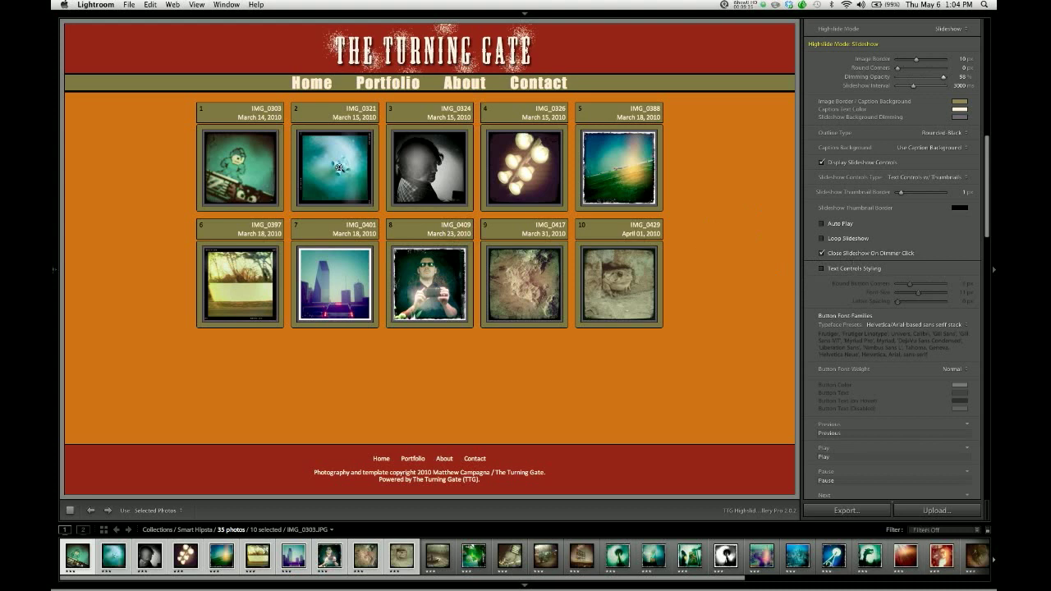
click(340, 167)
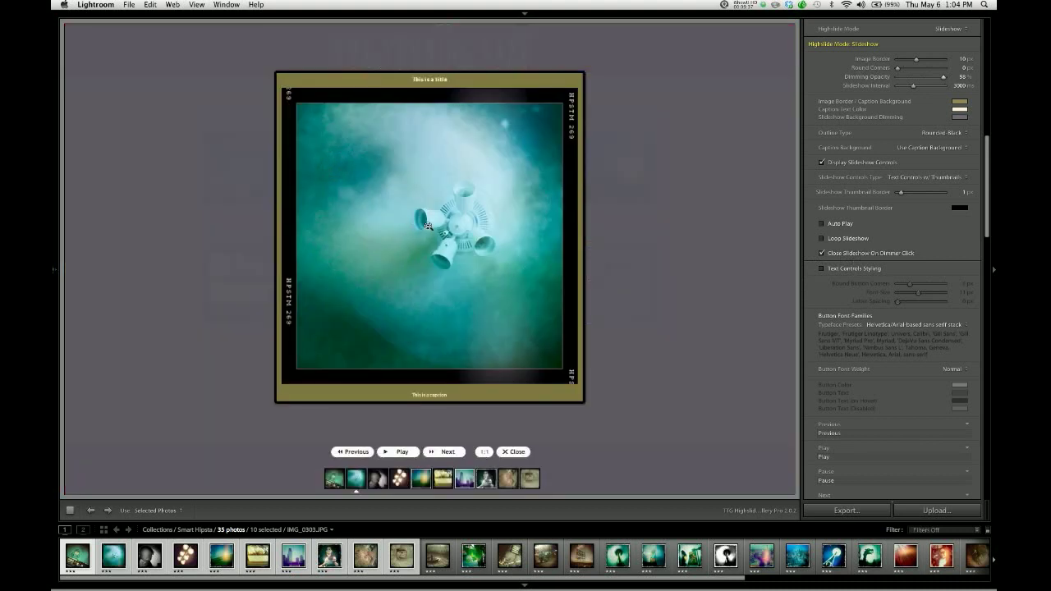
click(742, 199)
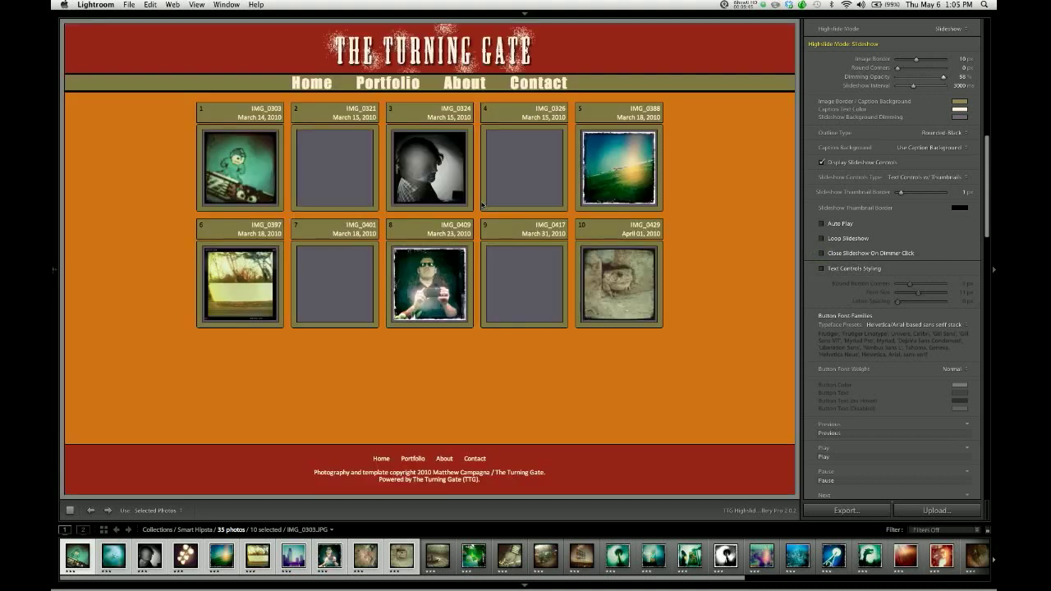
click(345, 172)
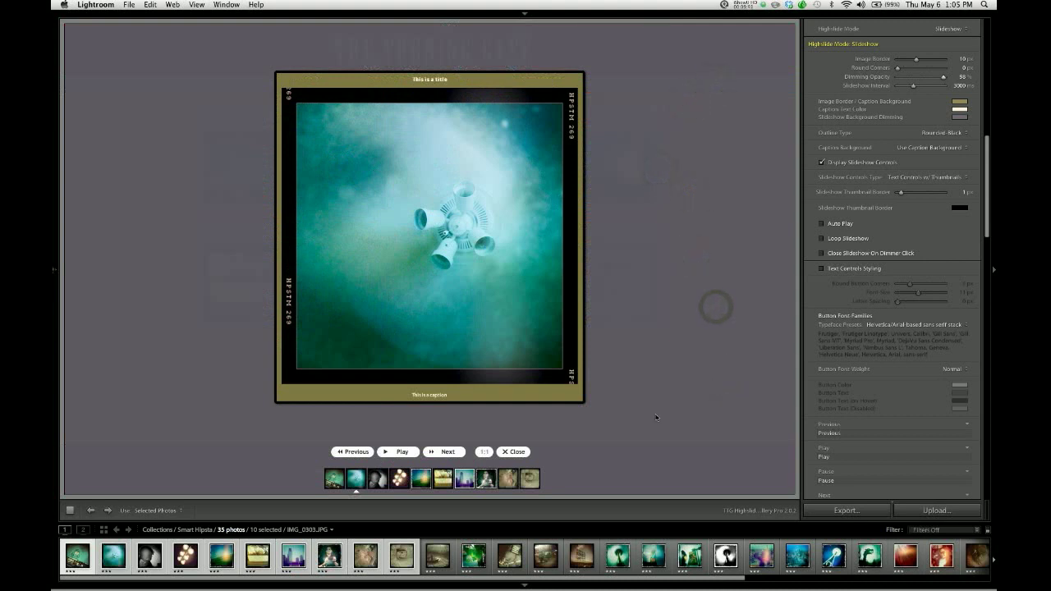
click(460, 237)
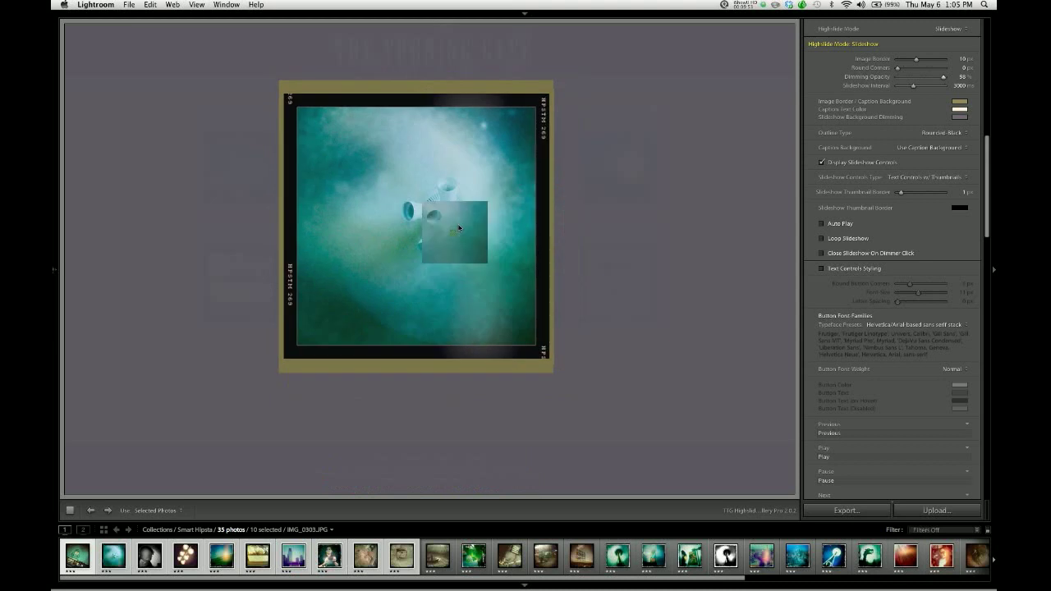